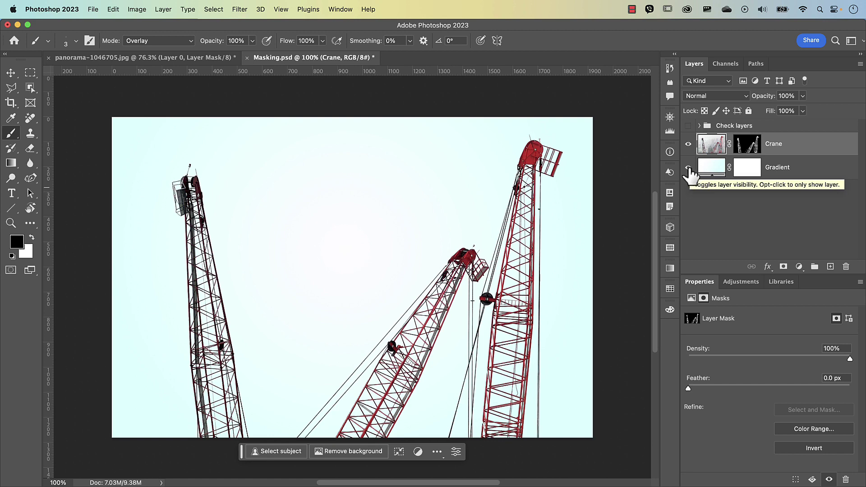
# Hide the Gradient layer and view the Crane layer's mask on its own.
pyautogui.click(689, 168)
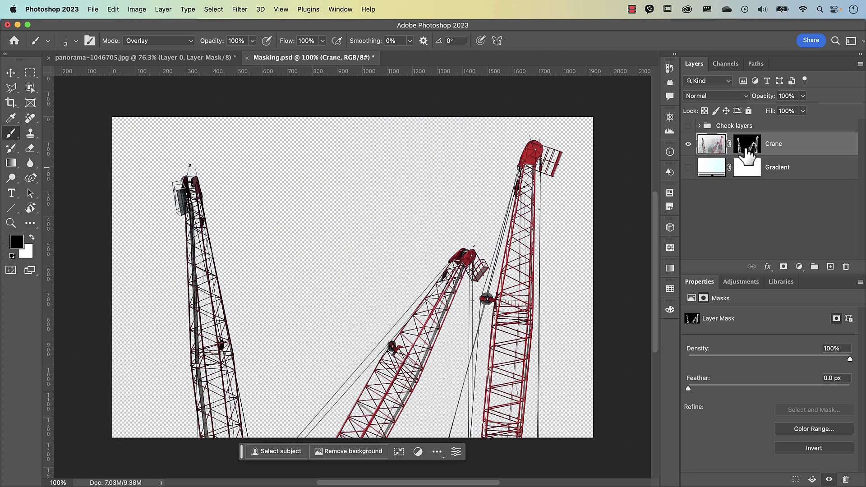
pyautogui.keyDown('alt'); pyautogui.click(745, 149); pyautogui.keyUp('alt')
pyautogui.press('x')
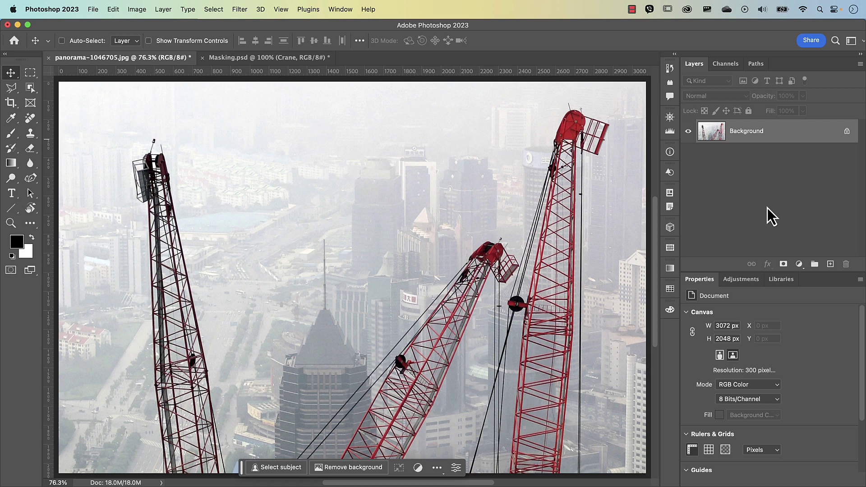
# Add a Black & White adjustment layer above the Background of the panorama image and compare the image with and without it.
pyautogui.click(799, 265)
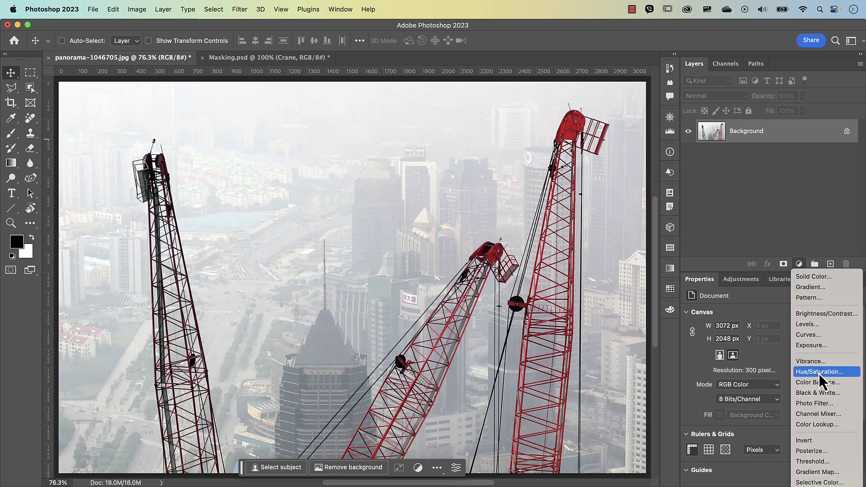
pyautogui.click(822, 394)
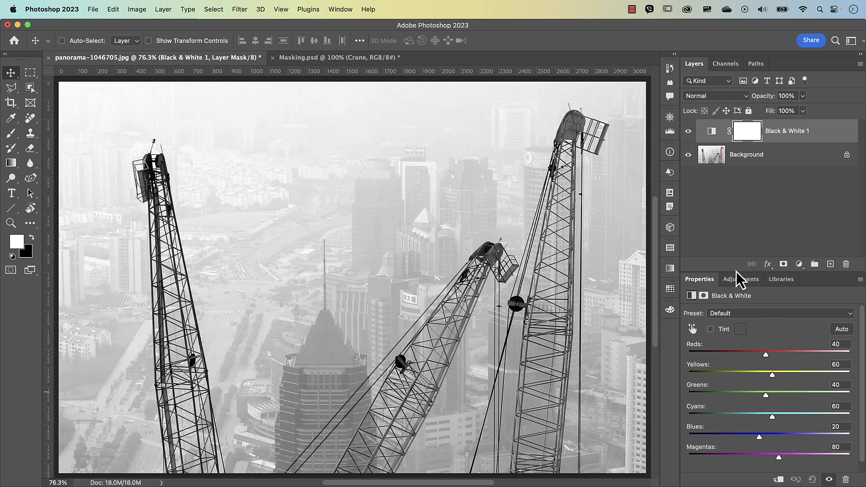
pyautogui.moveTo(736, 272); pyautogui.dragTo(735, 236)
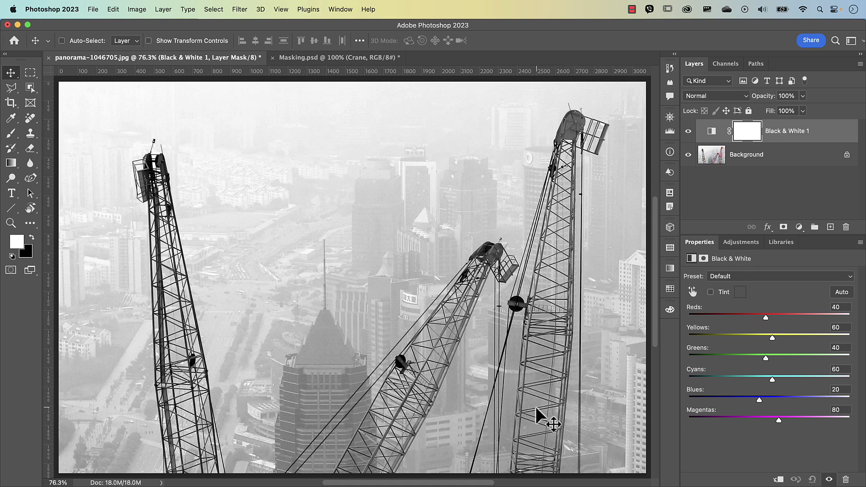
pyautogui.click(688, 131)
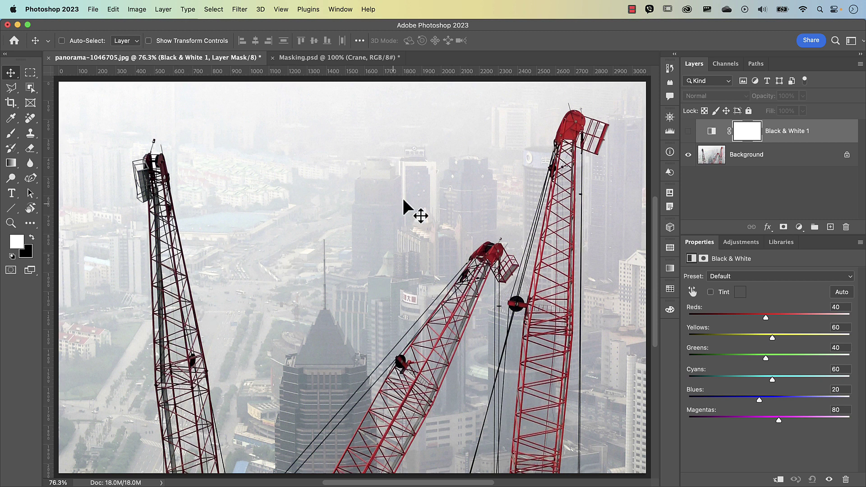
pyautogui.click(689, 131)
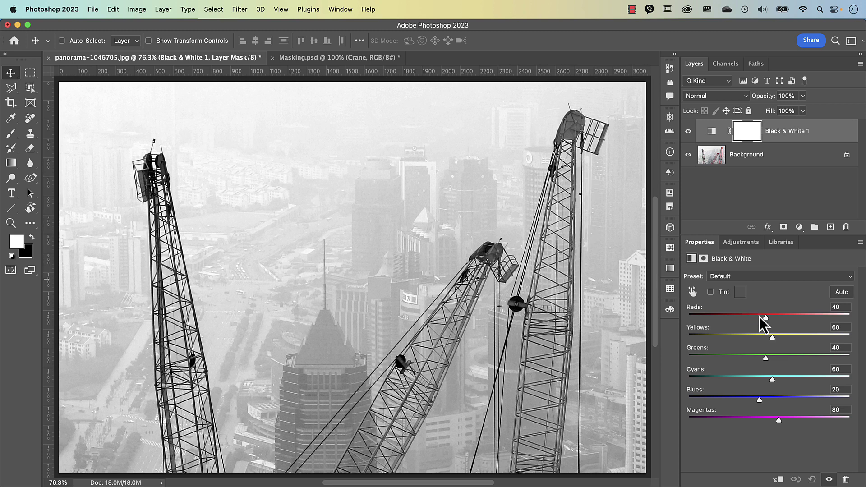
# Set the Black & White adjustment's Reds to -154 and its Yellows, Greens, Cyans, Blues and Magentas to 300.
pyautogui.moveTo(765, 319); pyautogui.dragTo(704, 324)
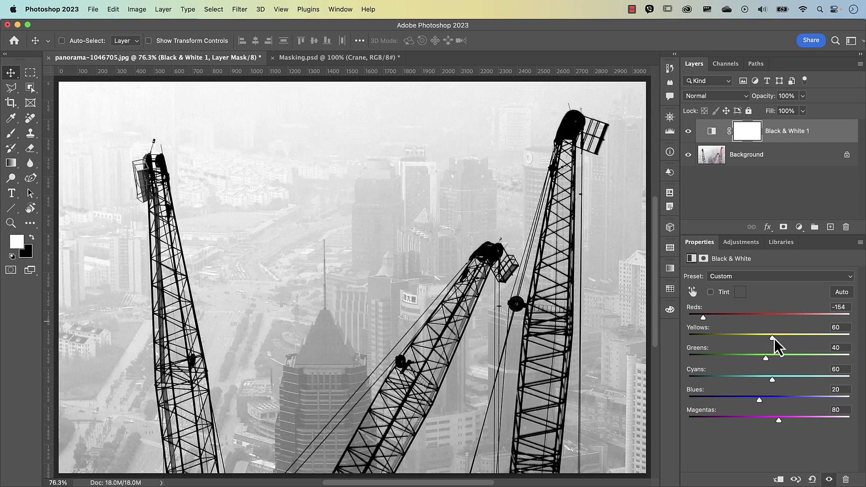
pyautogui.moveTo(773, 340); pyautogui.dragTo(771, 363)
pyautogui.moveTo(770, 362); pyautogui.dragTo(865, 357)
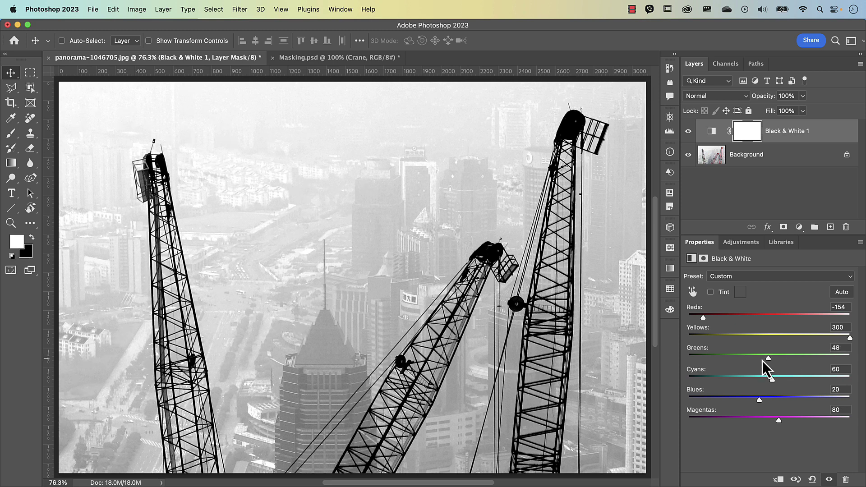
pyautogui.moveTo(764, 363); pyautogui.dragTo(854, 368)
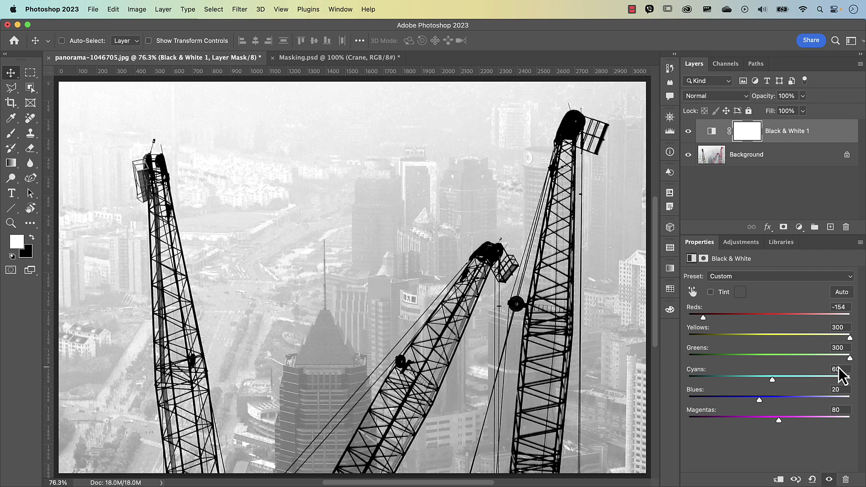
pyautogui.moveTo(772, 380); pyautogui.dragTo(863, 399)
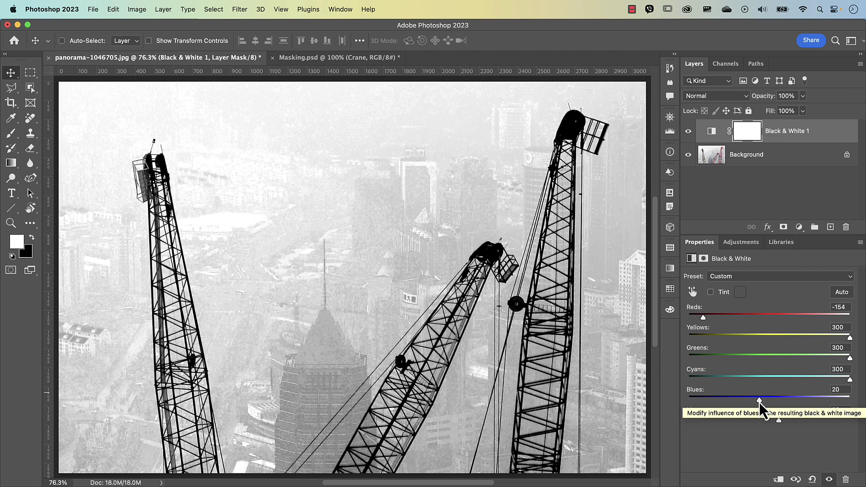
pyautogui.moveTo(760, 403); pyautogui.dragTo(854, 409)
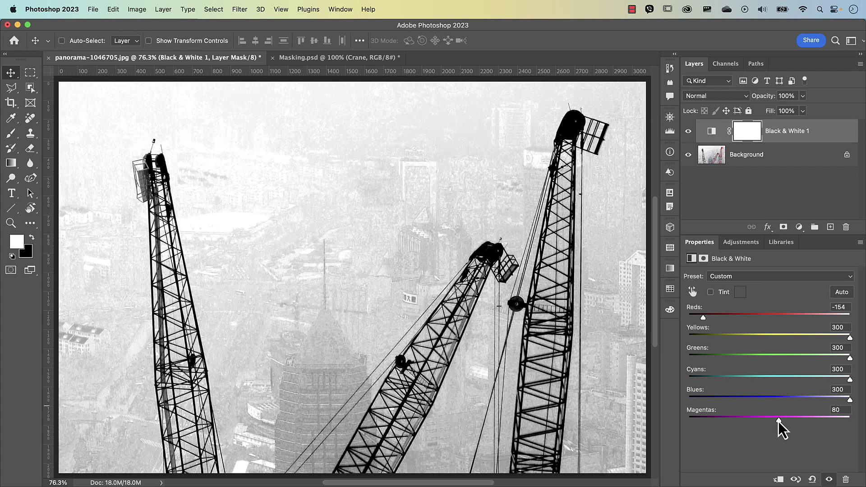
pyautogui.moveTo(779, 421); pyautogui.dragTo(858, 431)
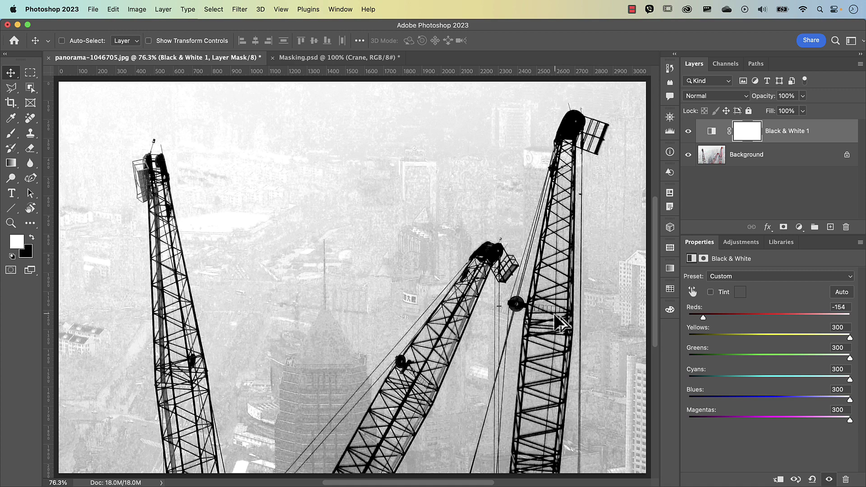
# Fine-tune the Reds of the Black & White adjustment to -138 while checking the detail of the cranes.
pyautogui.scroll(3, 552, 315)
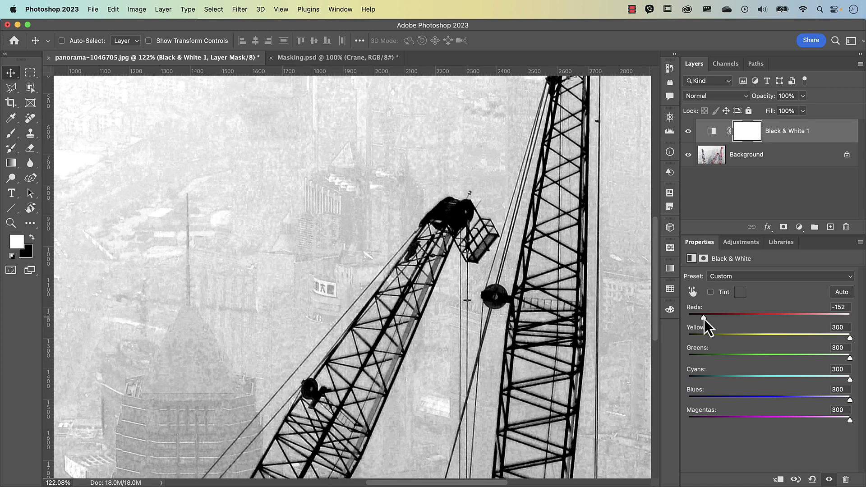
pyautogui.moveTo(704, 318)
pyautogui.mouseDown()
pyautogui.moveTo(676, 319)
pyautogui.moveTo(716, 318)
pyautogui.moveTo(697, 320)
pyautogui.moveTo(716, 321)
pyautogui.moveTo(704, 323)
pyautogui.mouseUp()
pyautogui.moveTo(706, 319); pyautogui.dragTo(689, 321)
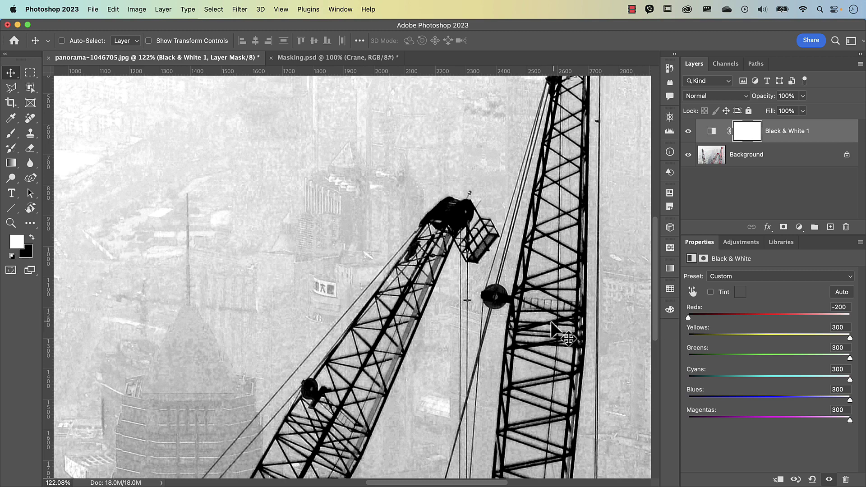
pyautogui.moveTo(689, 319); pyautogui.dragTo(707, 319)
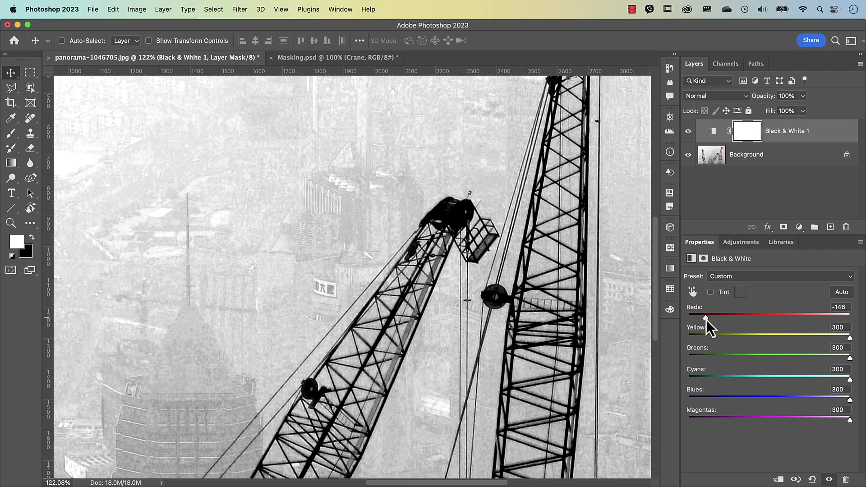
pyautogui.moveTo(705, 320); pyautogui.dragTo(709, 321)
pyautogui.press('super+0')
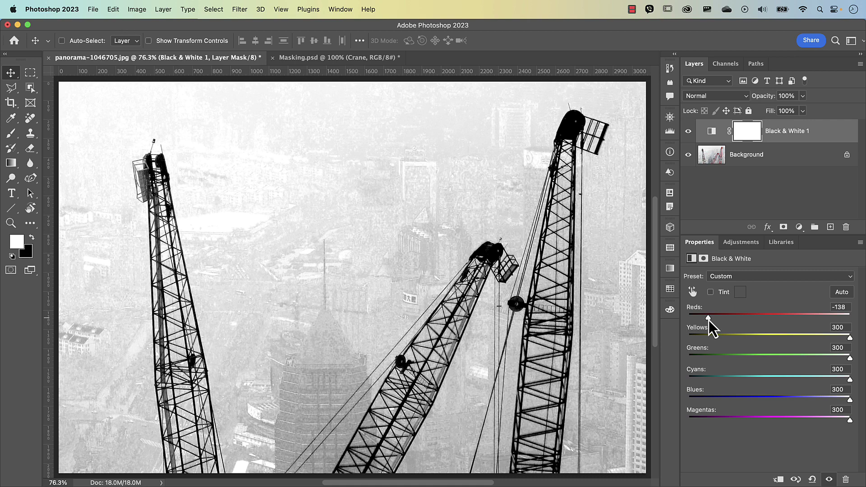
# Add a Levels adjustment layer above the Black & White layer and set its white input level to 163.
pyautogui.click(800, 227)
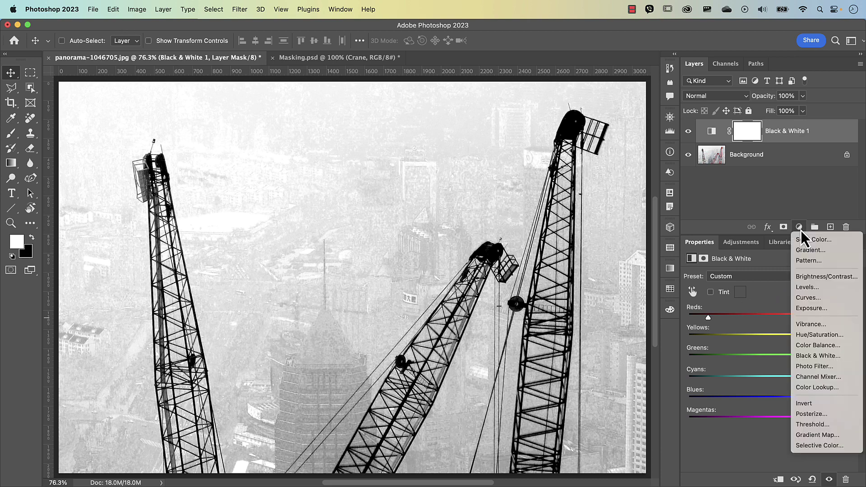
pyautogui.click(812, 289)
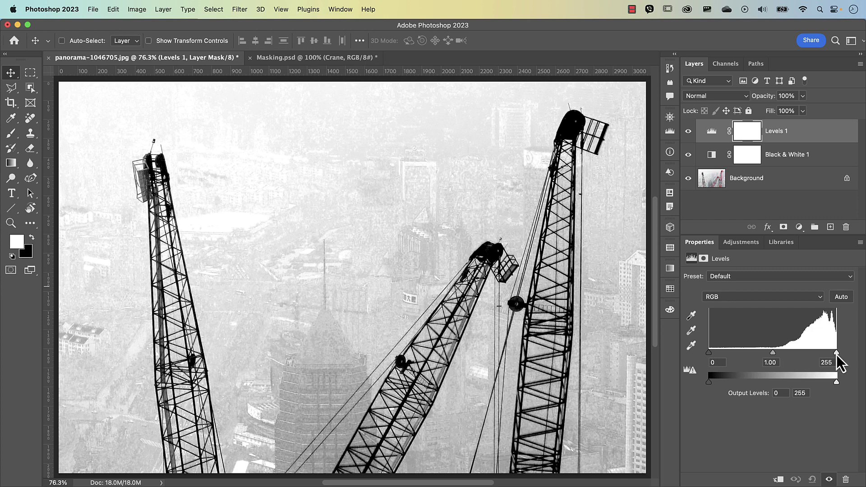
pyautogui.moveTo(836, 353); pyautogui.dragTo(805, 354)
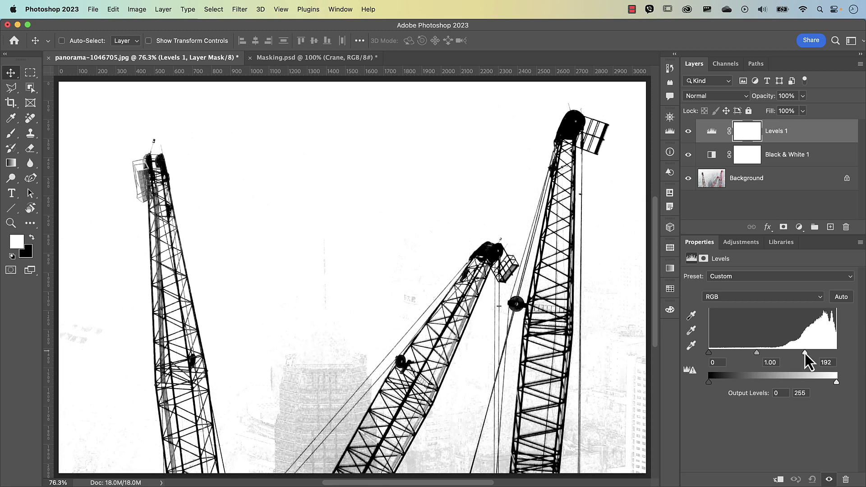
pyautogui.moveTo(807, 354); pyautogui.dragTo(756, 354)
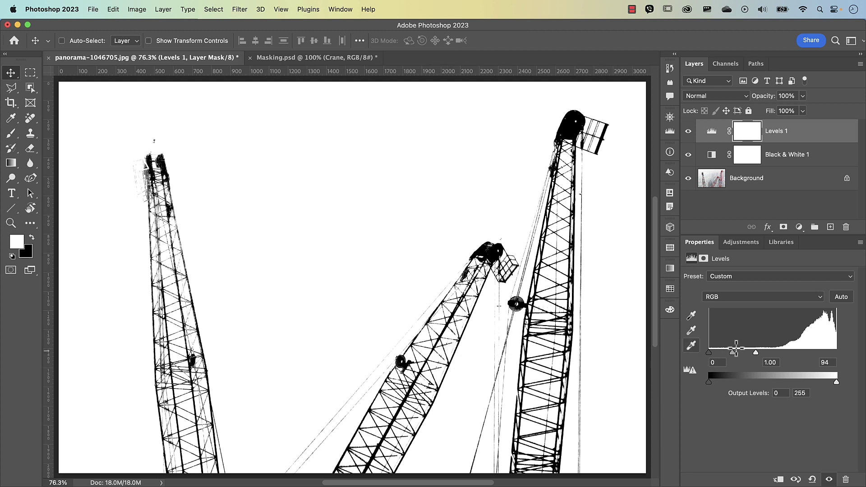
pyautogui.moveTo(756, 353); pyautogui.dragTo(791, 356)
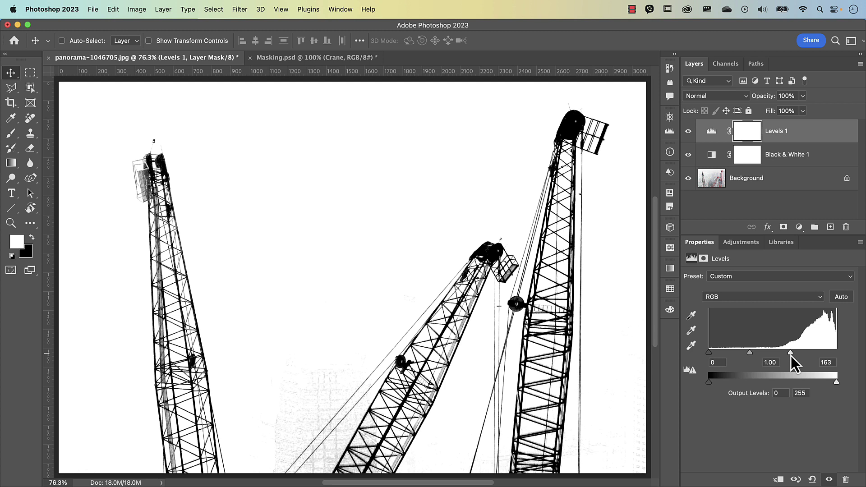
pyautogui.moveTo(790, 354); pyautogui.dragTo(792, 355)
# Set the Levels midtone input to 0.92, testing black input levels up to 30 before returning the black input to 0.
pyautogui.moveTo(751, 354)
pyautogui.mouseDown()
pyautogui.moveTo(735, 356)
pyautogui.moveTo(752, 359)
pyautogui.mouseUp()
pyautogui.moveTo(710, 356); pyautogui.dragTo(723, 357)
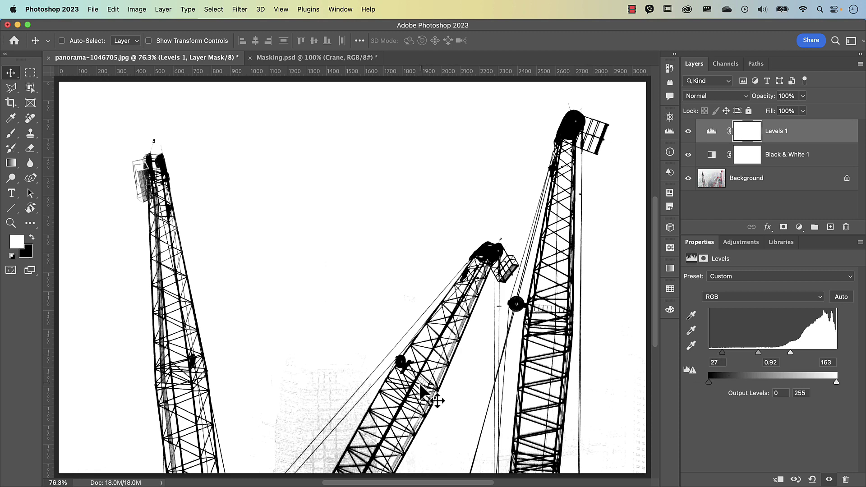
pyautogui.scroll(3, 419, 396)
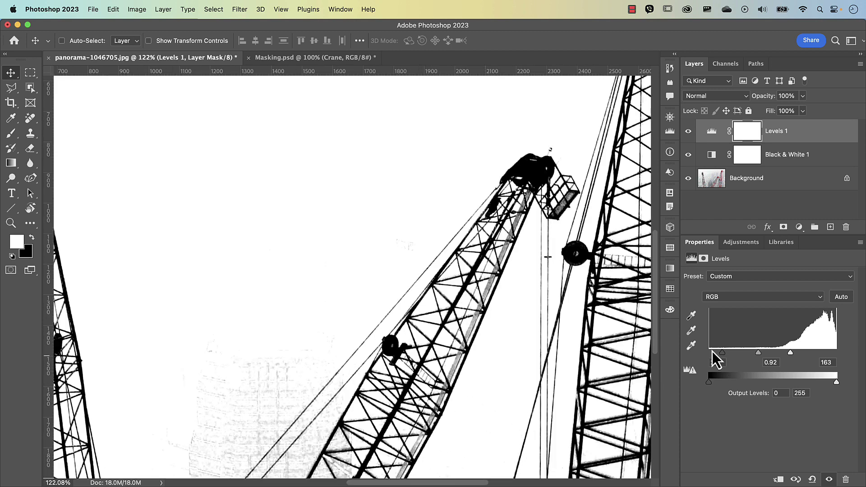
pyautogui.moveTo(721, 353)
pyautogui.mouseDown()
pyautogui.moveTo(709, 355)
pyautogui.moveTo(723, 357)
pyautogui.mouseUp()
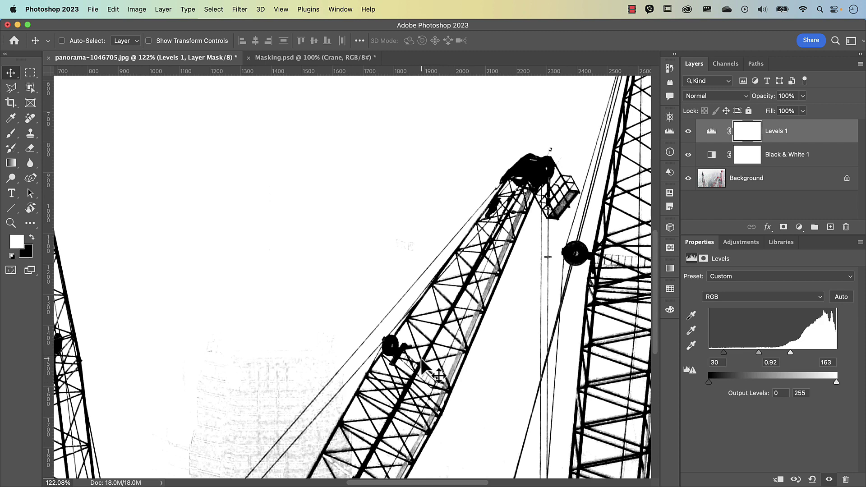
pyautogui.moveTo(723, 353); pyautogui.dragTo(703, 357)
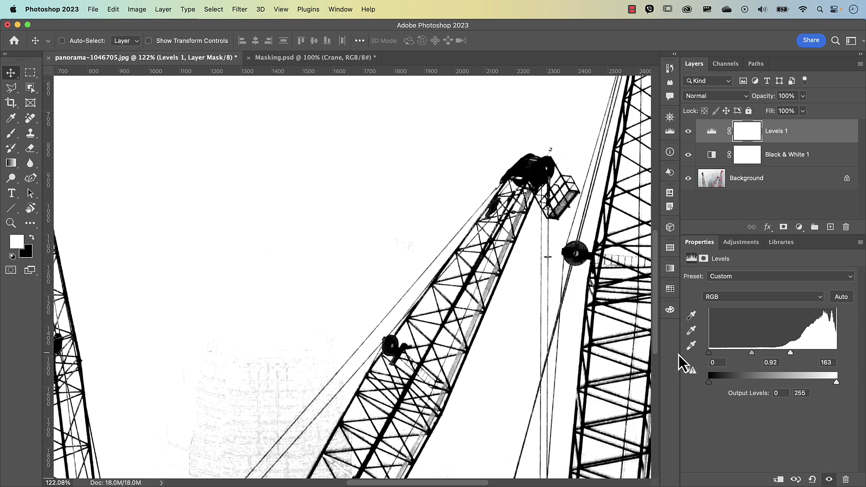
pyautogui.press('super+0')
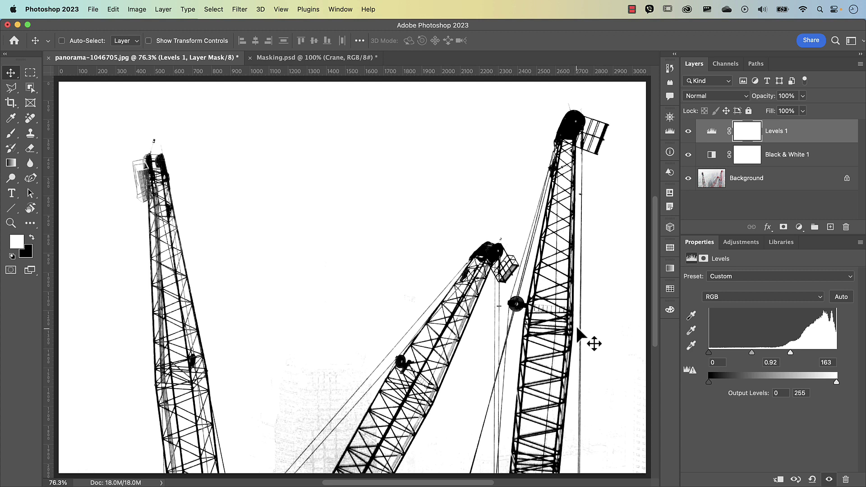
# Add a Selective Color adjustment layer above the Levels layer and set Black to -28% for the Whites.
pyautogui.click(799, 227)
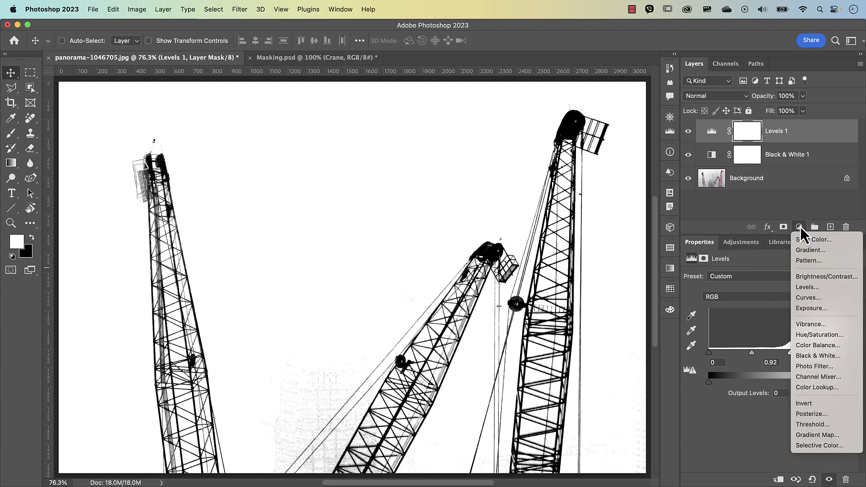
pyautogui.click(809, 446)
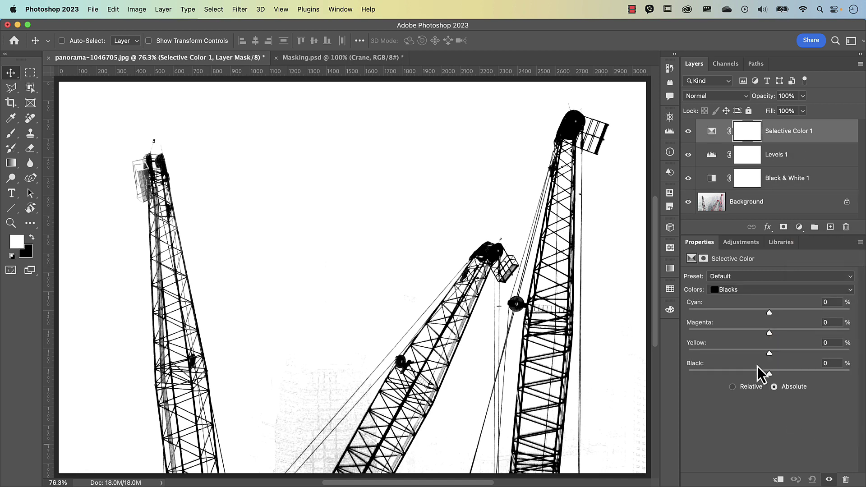
pyautogui.click(747, 290)
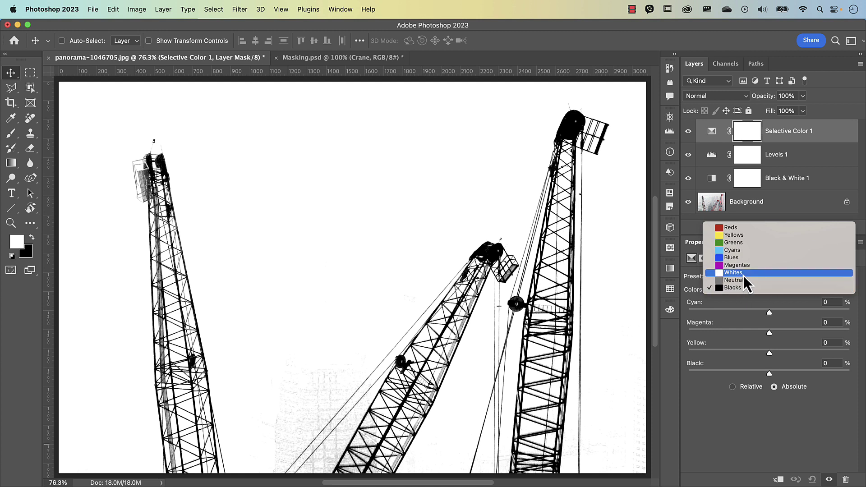
pyautogui.click(743, 275)
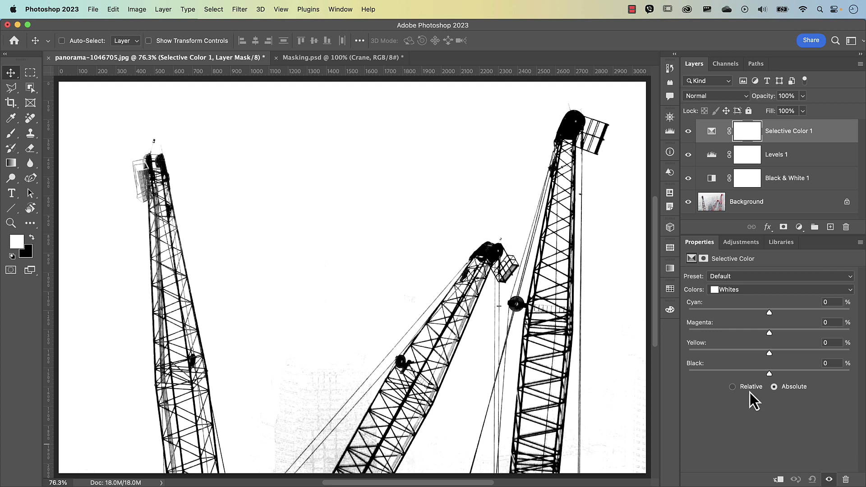
pyautogui.click(770, 374)
pyautogui.moveTo(770, 376); pyautogui.dragTo(746, 378)
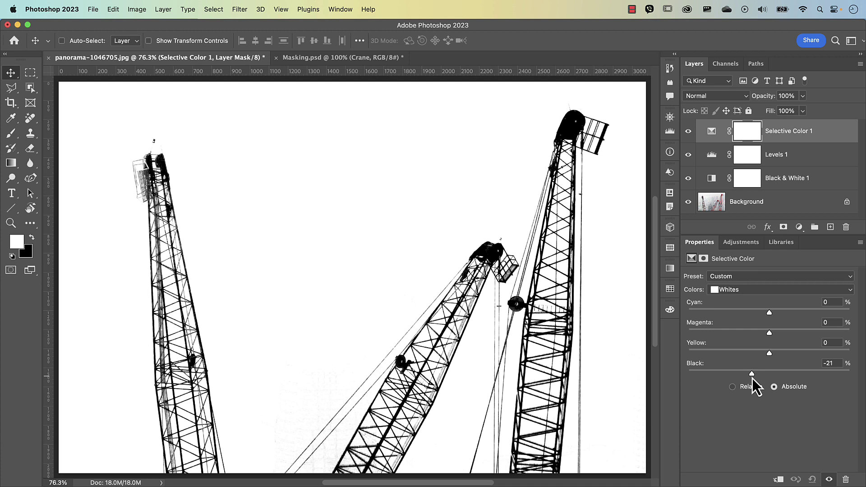
pyautogui.moveTo(750, 379); pyautogui.dragTo(694, 381)
pyautogui.moveTo(694, 374); pyautogui.dragTo(747, 376)
# Set Black to +8% for the Neutrals in the Selective Color adjustment.
pyautogui.click(739, 290)
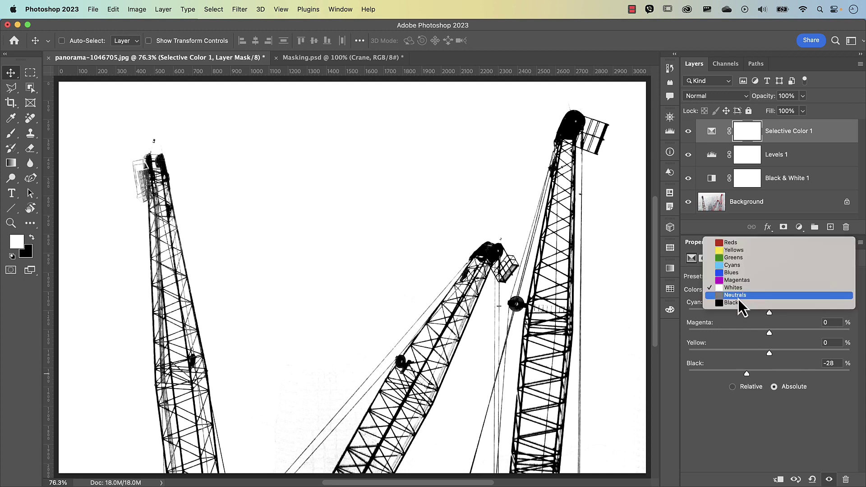
pyautogui.click(738, 295)
pyautogui.moveTo(768, 373)
pyautogui.mouseDown()
pyautogui.moveTo(830, 383)
pyautogui.moveTo(719, 382)
pyautogui.moveTo(786, 386)
pyautogui.moveTo(753, 383)
pyautogui.moveTo(777, 384)
pyautogui.mouseUp()
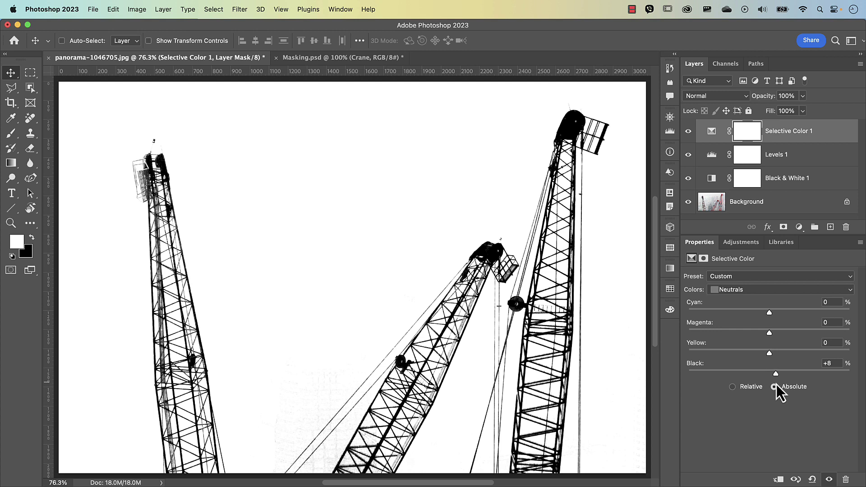
# Try a Black value of -34% for the Blacks in the Selective Color adjustment and undo it.
pyautogui.click(750, 286)
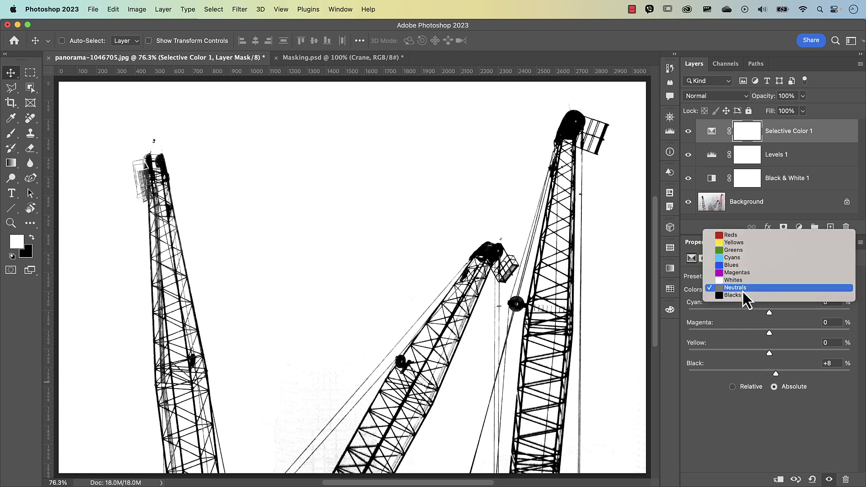
pyautogui.click(742, 297)
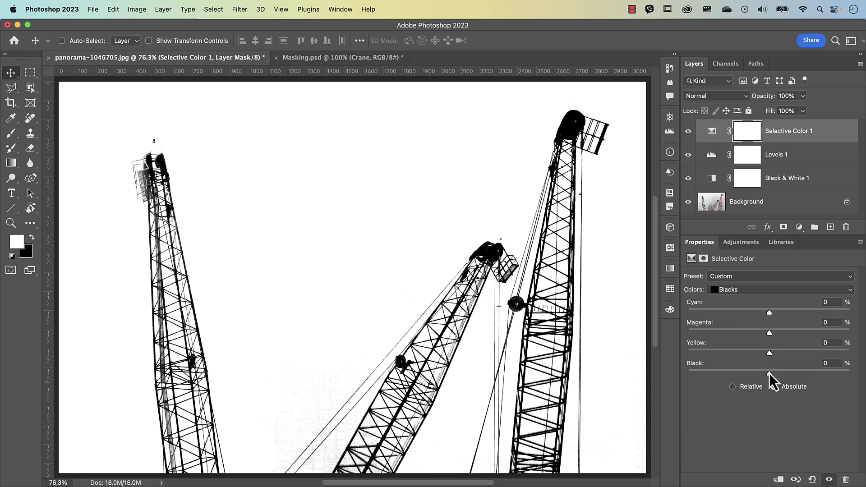
pyautogui.moveTo(770, 375); pyautogui.dragTo(742, 377)
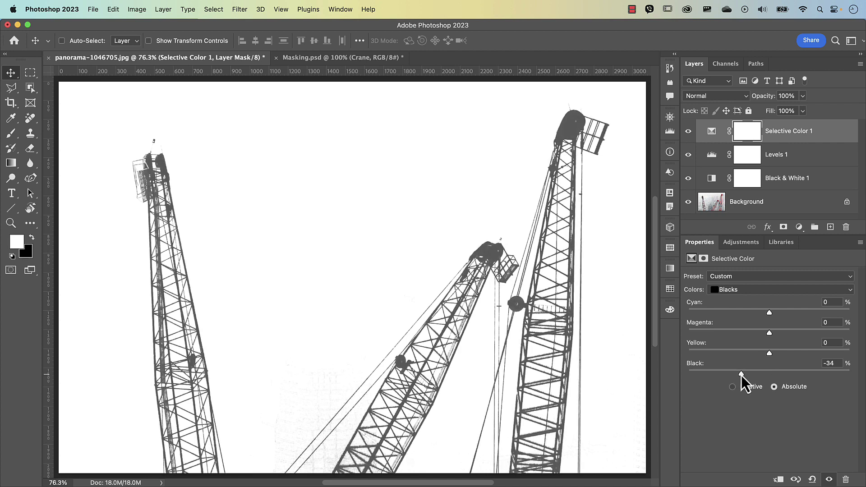
pyautogui.press('super+z')
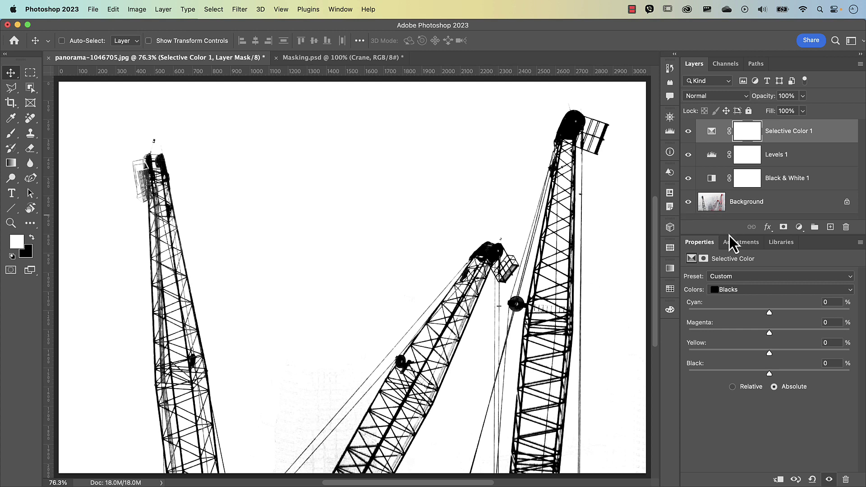
# Group the Selective Color, Levels and Black & White adjustment layers and name the group "Check layers".
pyautogui.moveTo(730, 234); pyautogui.dragTo(730, 276)
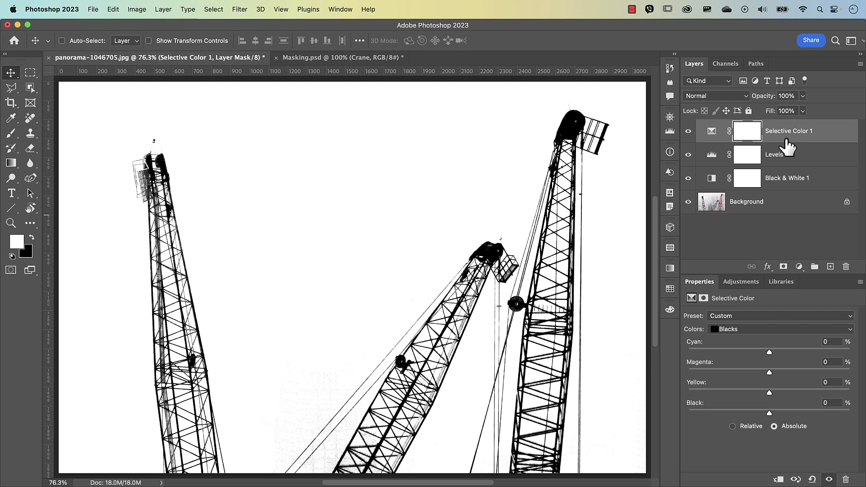
pyautogui.click(828, 137)
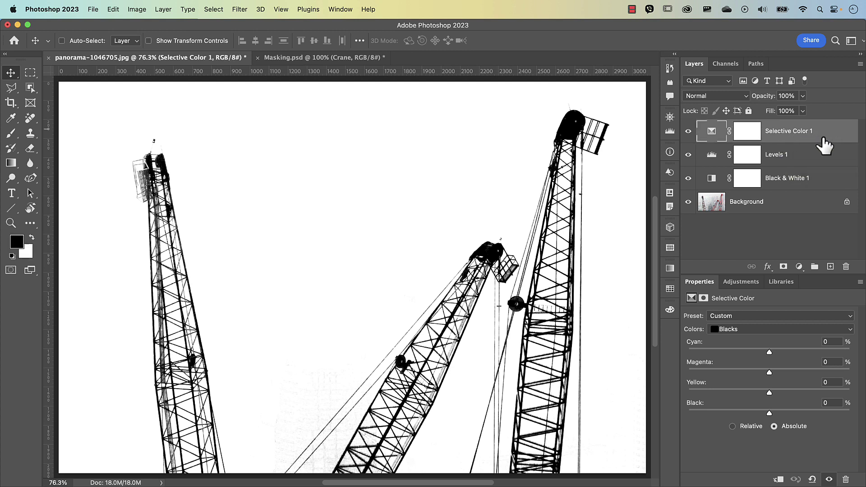
pyautogui.keyDown('shift'); pyautogui.click(828, 188); pyautogui.keyUp('shift')
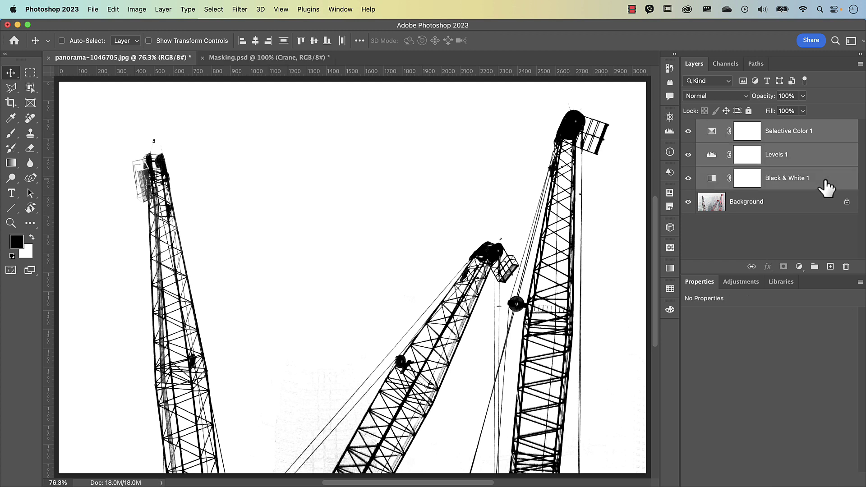
pyautogui.press('super+g')
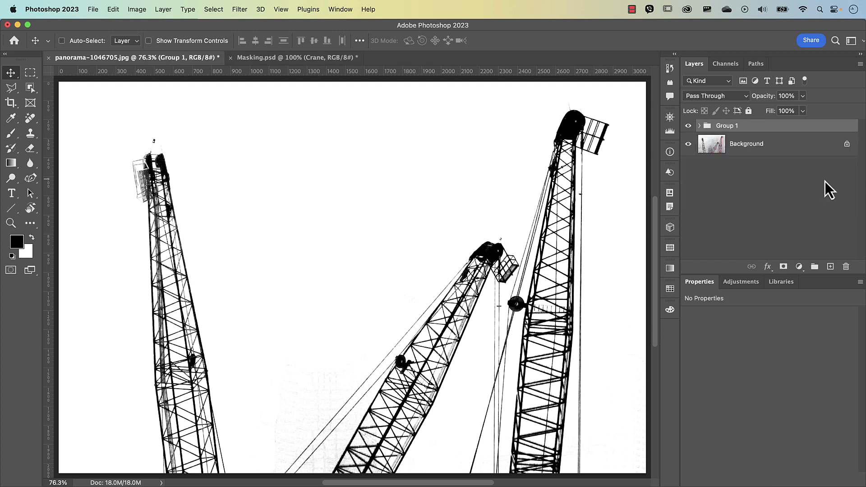
pyautogui.doubleClick(733, 125)
pyautogui.write('Check layers')
pyautogui.press('Return')
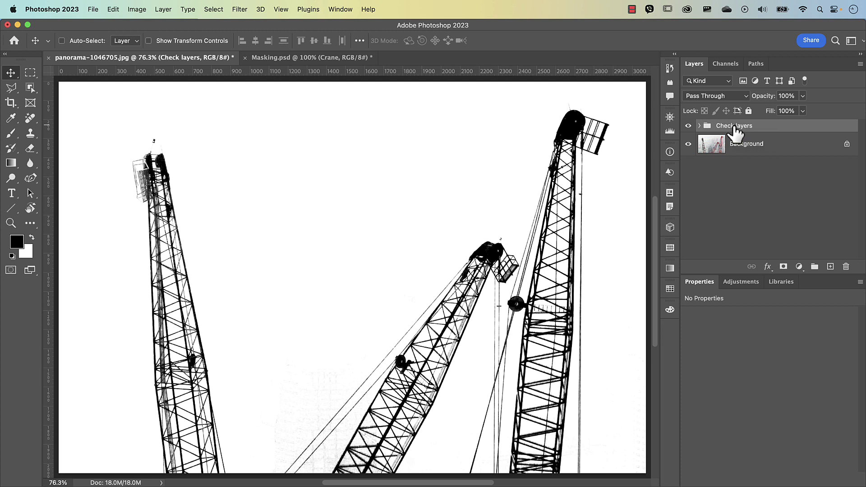
# Try masking the Background layer with an inverted mask from the image's luminosity selection, and delete that mask.
pyautogui.click(719, 149)
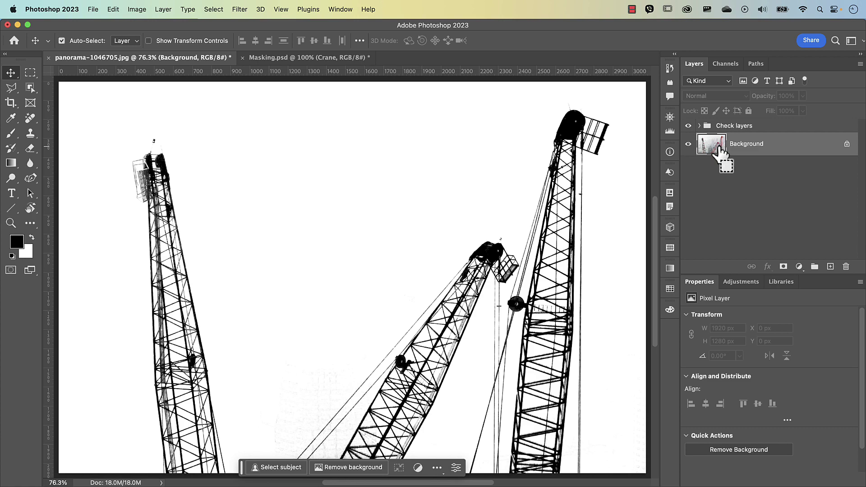
pyautogui.press('super+alt+2')
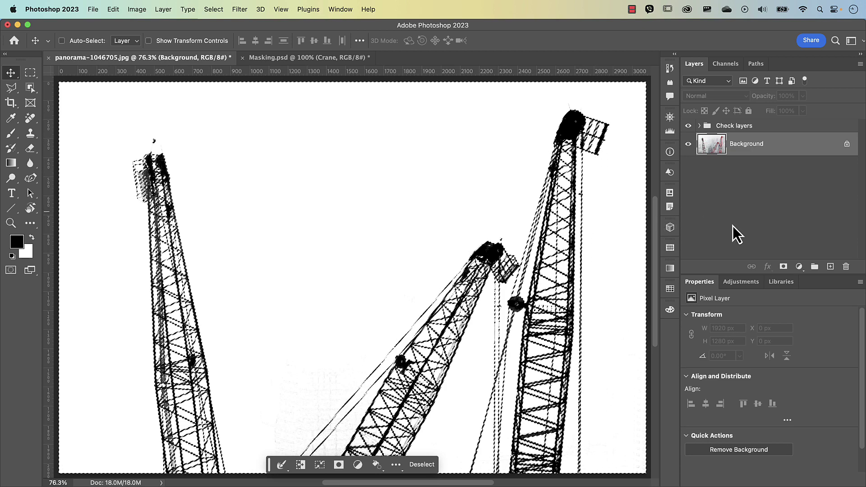
pyautogui.click(784, 269)
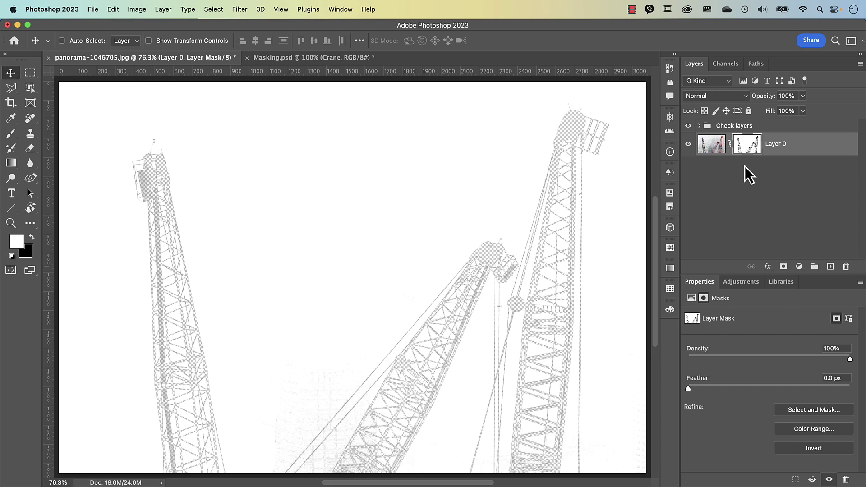
pyautogui.press('super+i')
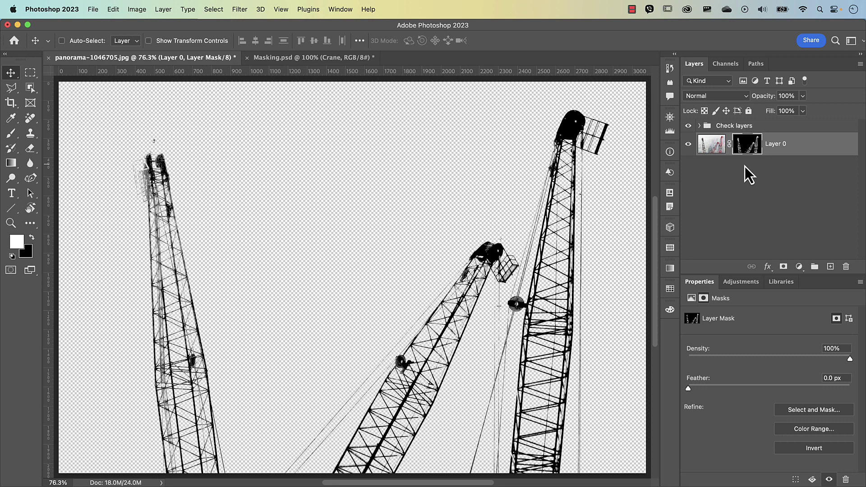
pyautogui.press('BackSpace')
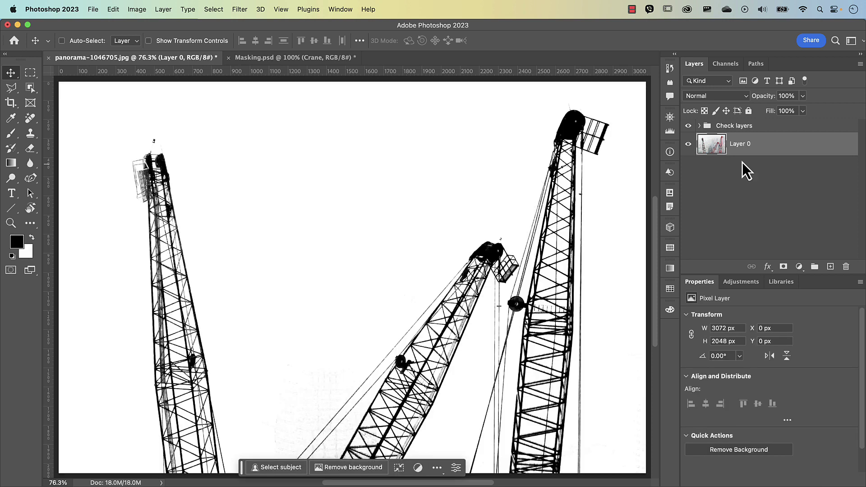
# Show the image's channels, load the RGB composite as a selection, and deselect it.
pyautogui.click(729, 66)
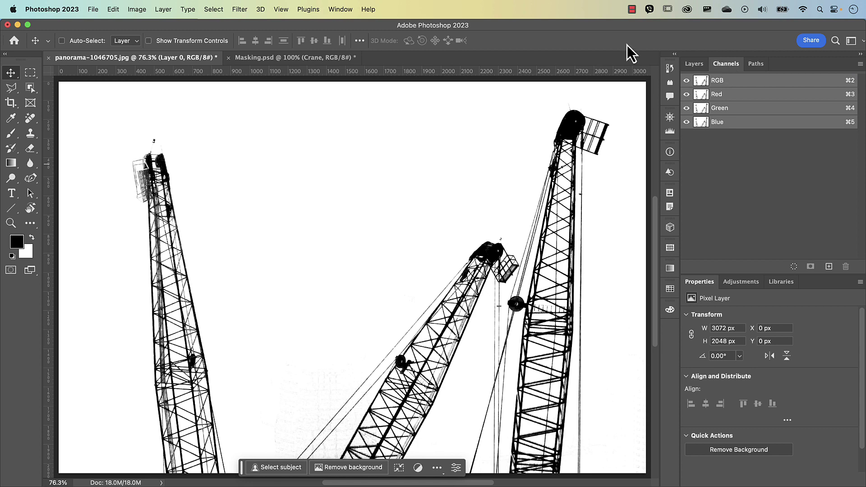
pyautogui.click(341, 10)
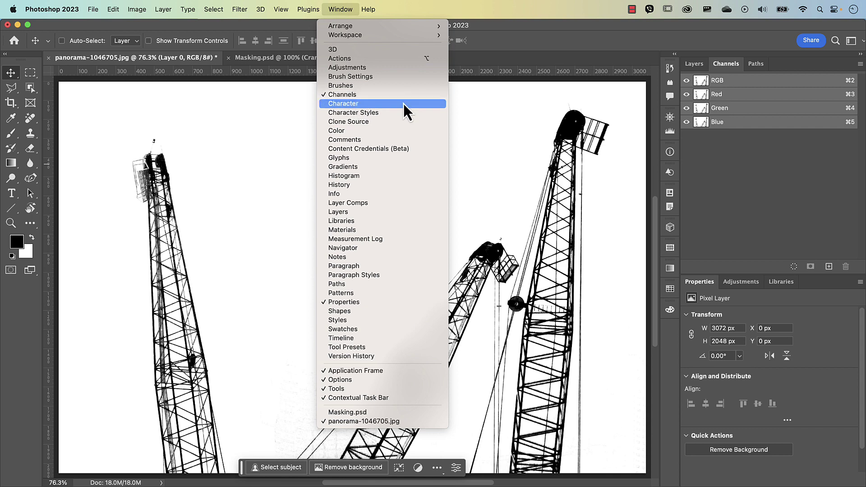
pyautogui.click(788, 170)
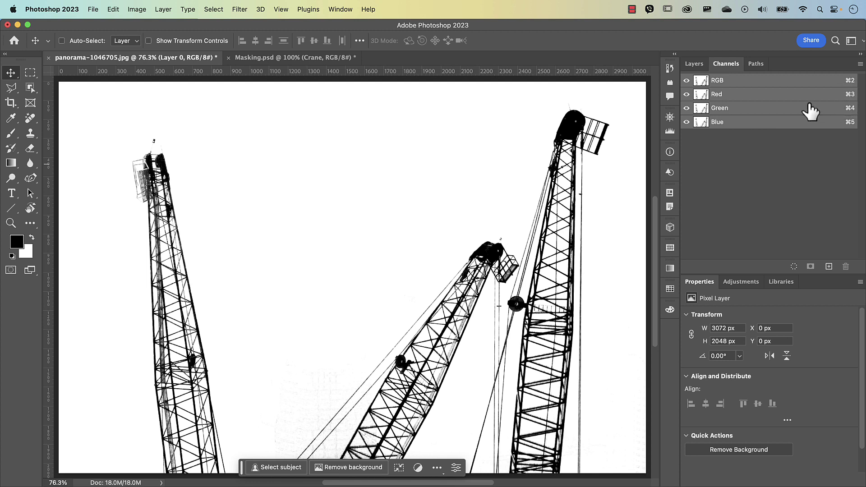
pyautogui.keyDown('super'); pyautogui.click(703, 81); pyautogui.keyUp('super')
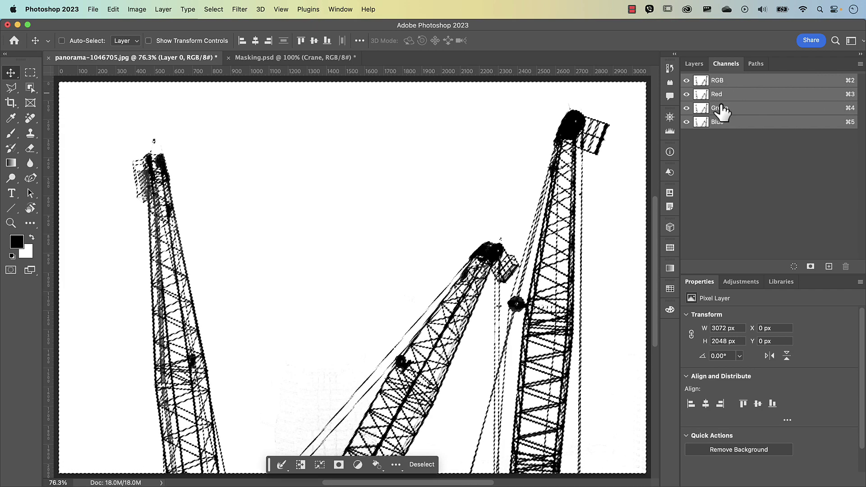
pyautogui.press('super+d')
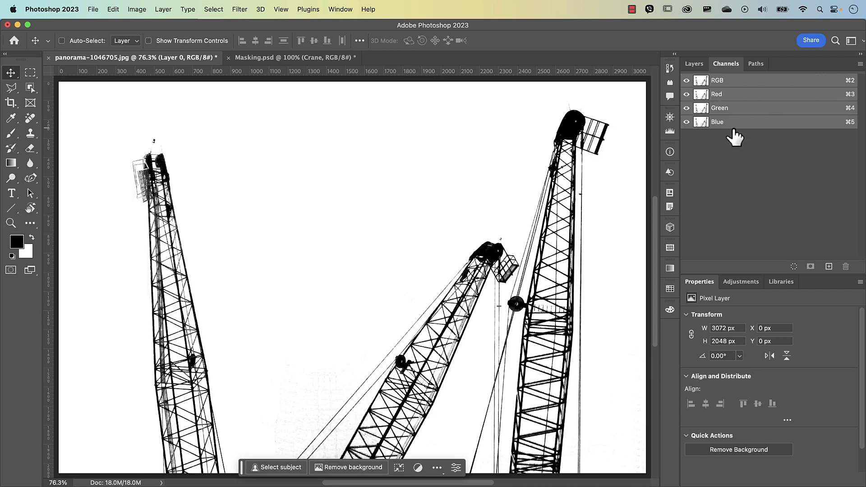
# View the Red and Green channels individually on the canvas.
pyautogui.press('super')
pyautogui.press('super+3')
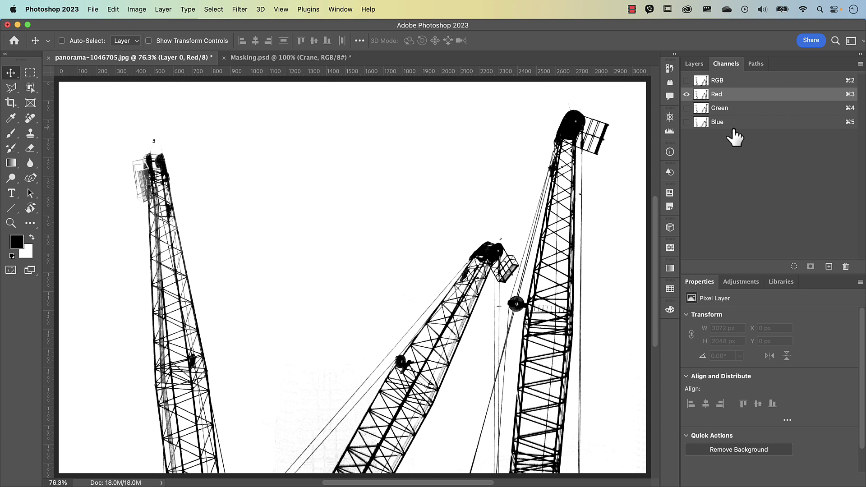
pyautogui.press('super')
pyautogui.press('super+4')
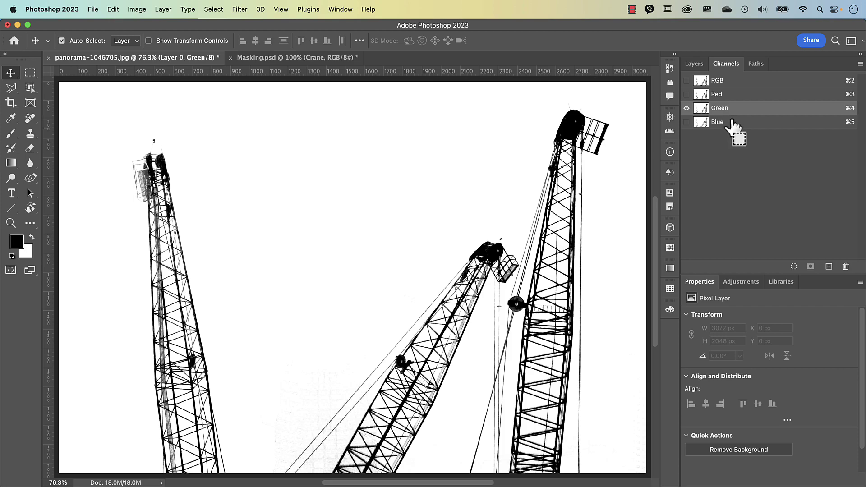
# Load the Blue channel as a selection, restore the RGB composite, and give Layer 0 an inverted mask from it.
pyautogui.keyDown('super'); pyautogui.click(731, 123); pyautogui.keyUp('super')
pyautogui.click(719, 84)
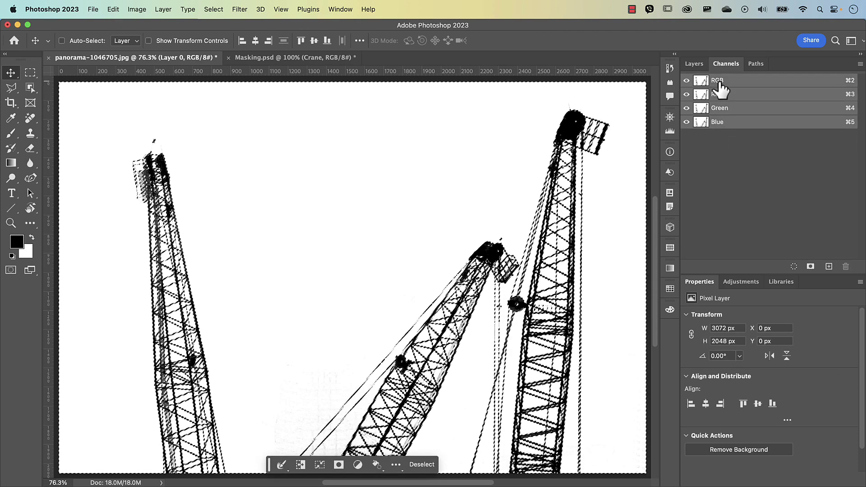
pyautogui.click(694, 67)
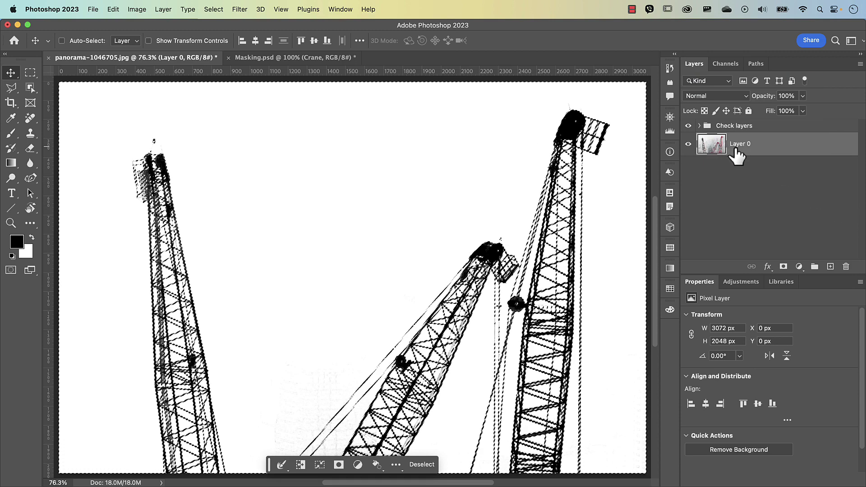
pyautogui.click(784, 267)
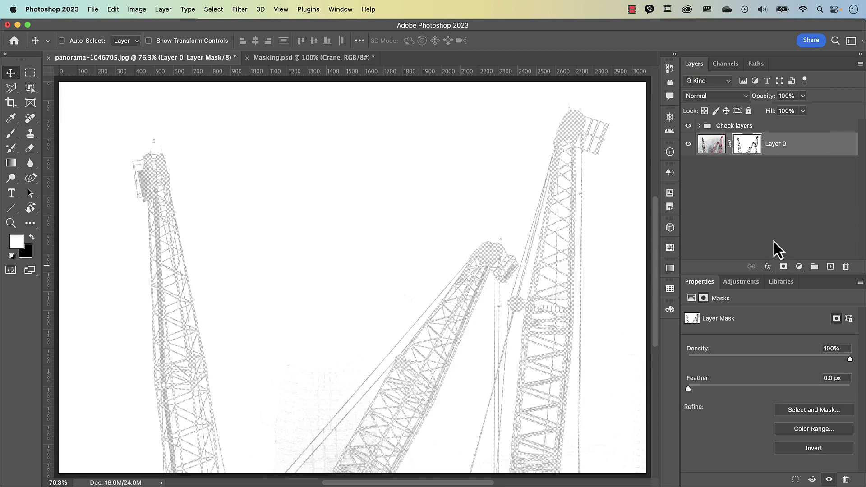
pyautogui.press('super+i')
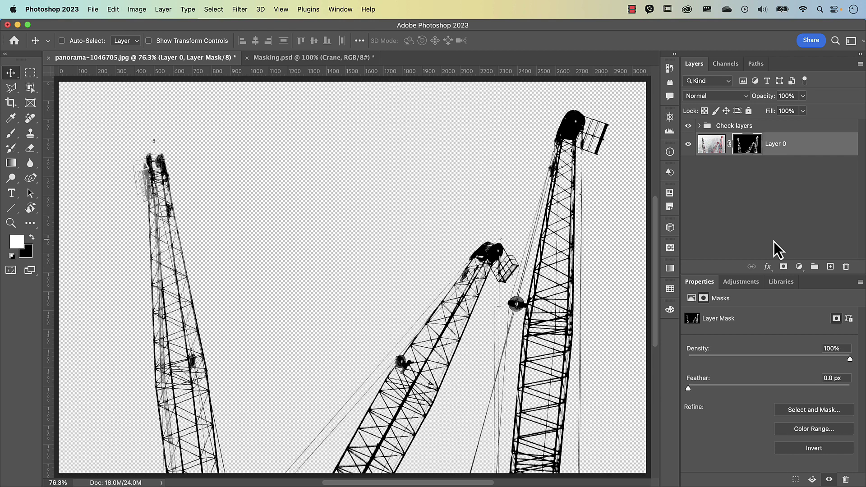
# Hide the Check layers group and add a light green Solid Color fill layer beneath Layer 0.
pyautogui.click(688, 126)
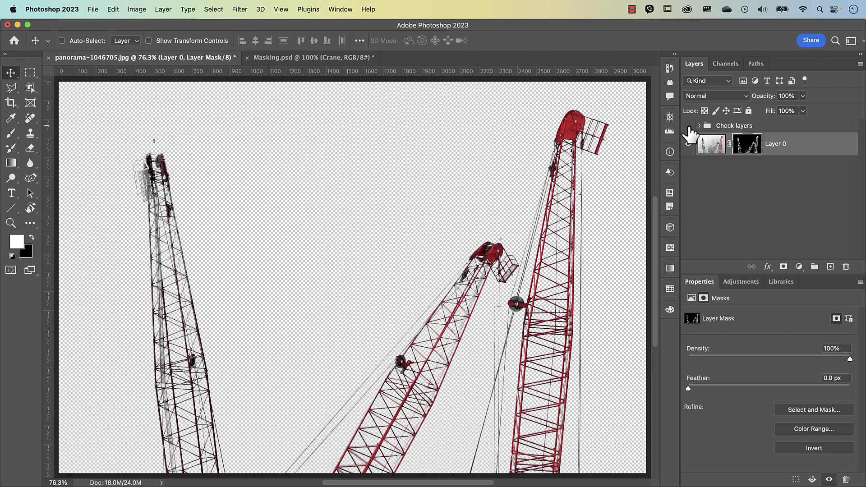
pyautogui.click(799, 266)
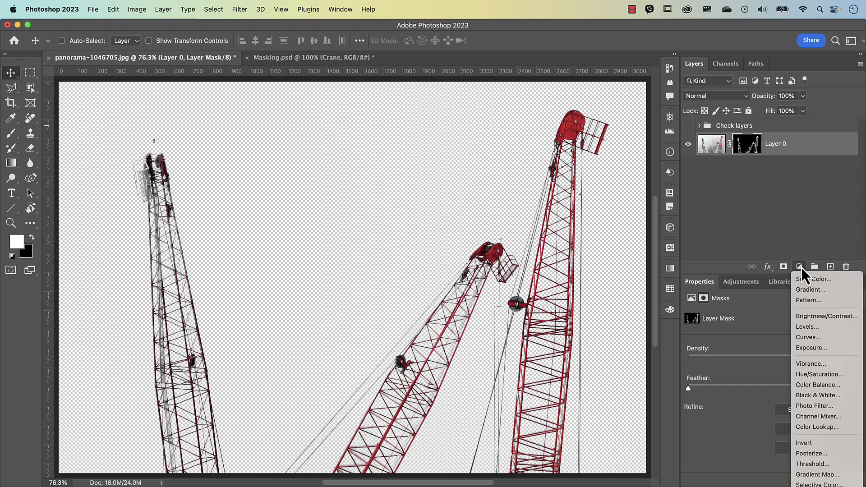
pyautogui.click(804, 279)
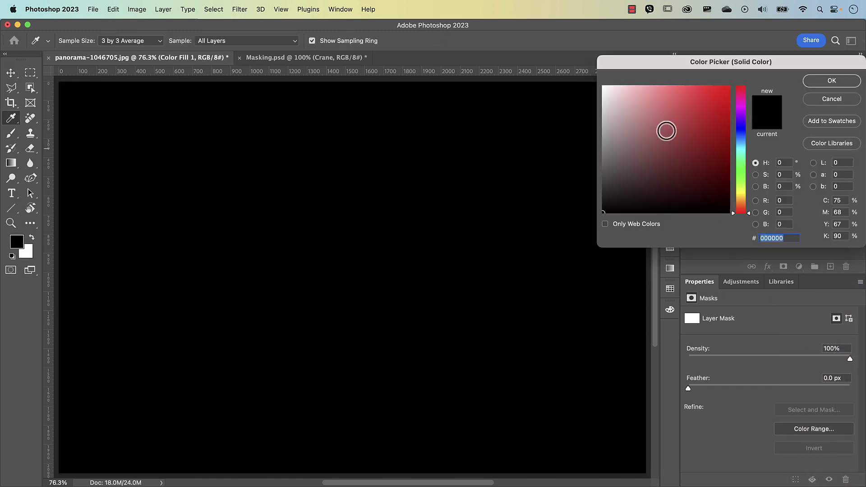
pyautogui.click(709, 121)
pyautogui.click(742, 163)
pyautogui.moveTo(703, 100); pyautogui.dragTo(693, 92)
pyautogui.click(832, 81)
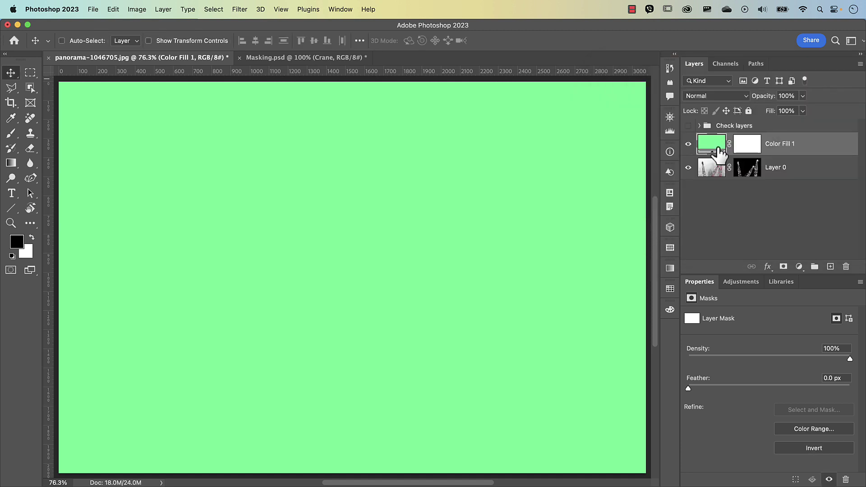
pyautogui.moveTo(711, 144); pyautogui.dragTo(696, 184)
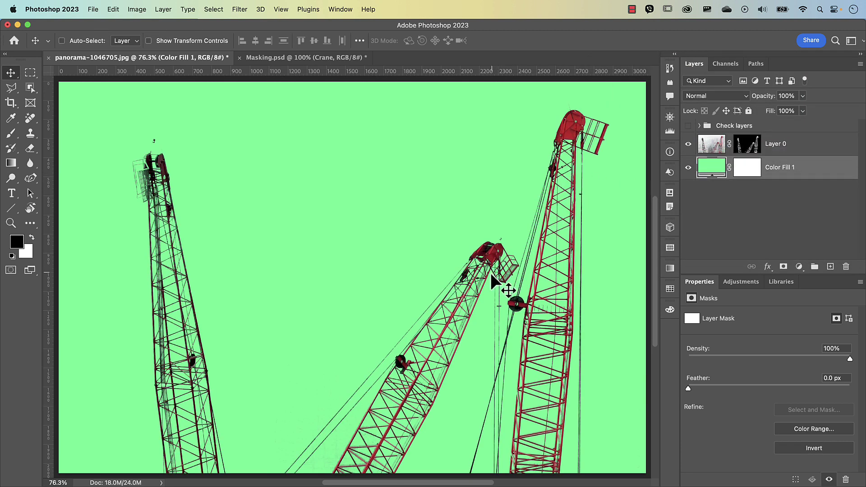
# Inspect the masked cranes up close against the green fill and display Layer 0's mask on its own.
pyautogui.scroll(3, 451, 354)
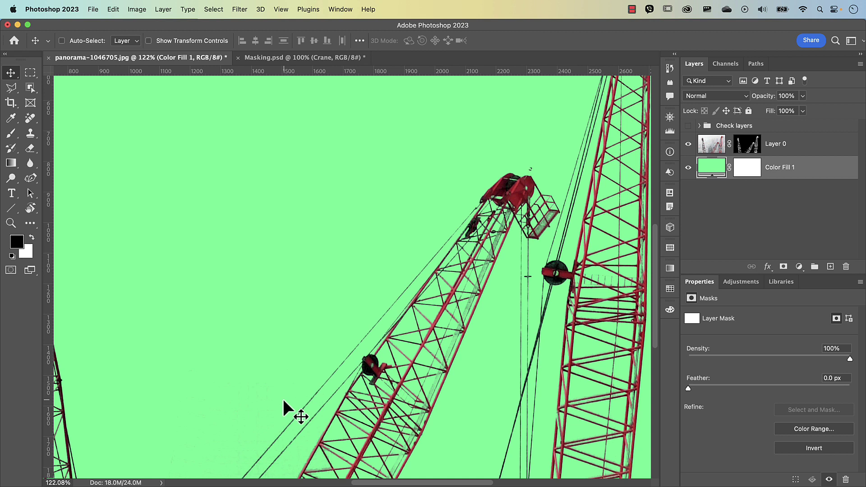
pyautogui.click(749, 147)
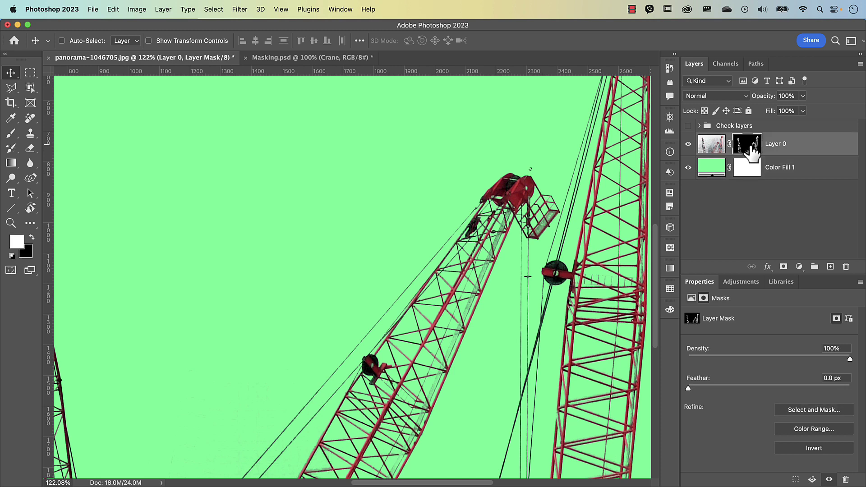
pyautogui.keyDown('alt'); pyautogui.click(751, 152); pyautogui.keyUp('alt')
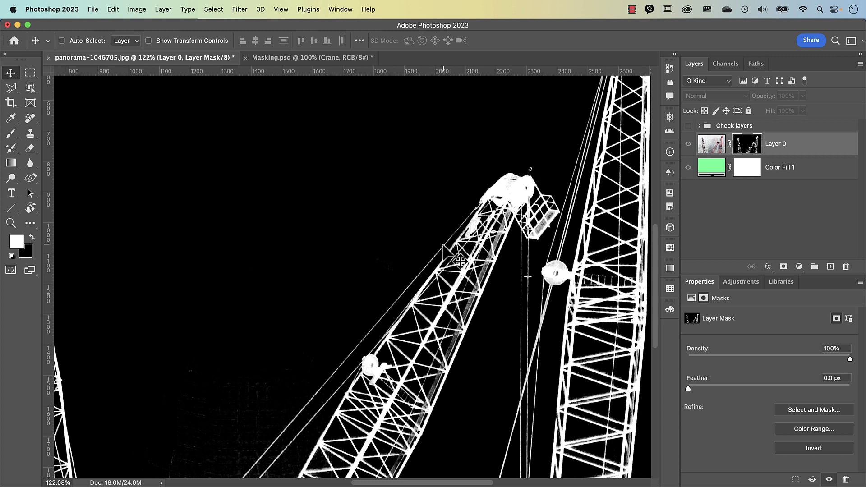
# Lighten a short upper stretch of the grey inner bar of the left crane on Layer 0's mask with the Dodge tool.
pyautogui.click(13, 181)
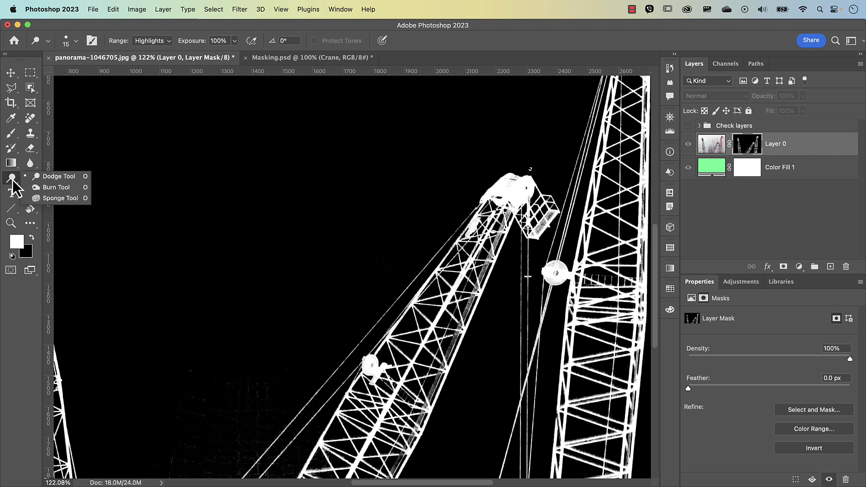
pyautogui.click(53, 179)
pyautogui.scroll(-3, 139, 210)
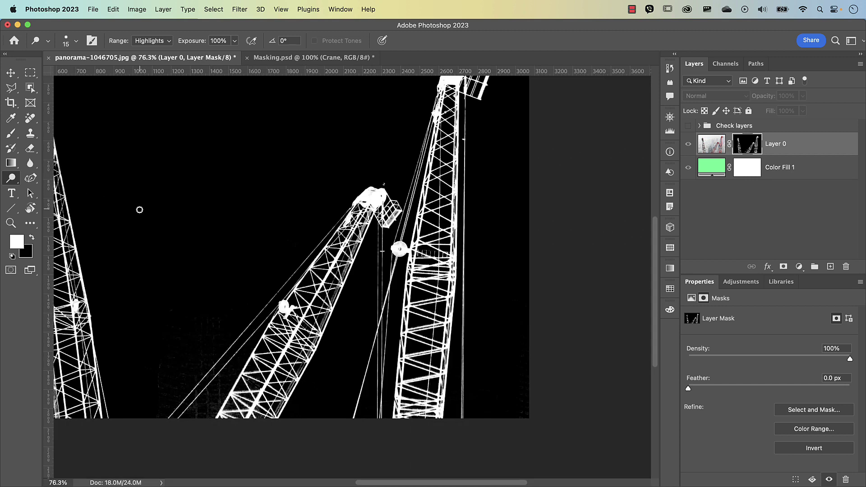
pyautogui.moveTo(140, 228); pyautogui.dragTo(246, 252)
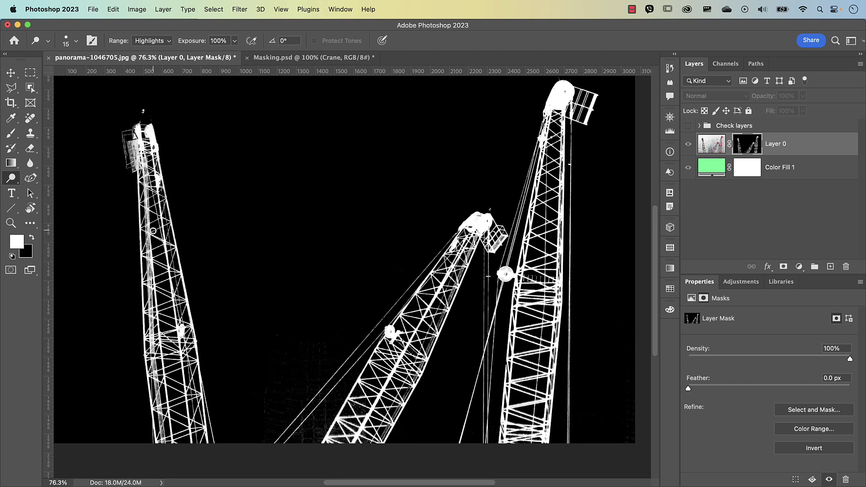
pyautogui.scroll(5, 139, 220)
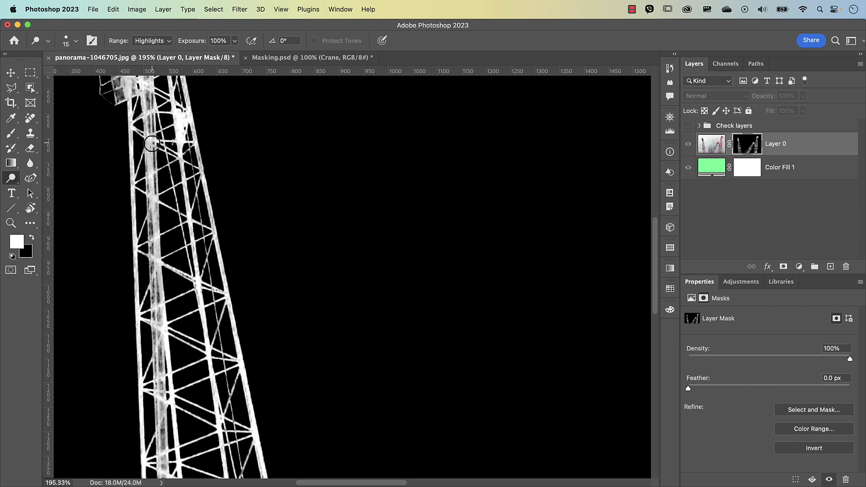
pyautogui.moveTo(152, 144)
pyautogui.mouseDown()
pyautogui.moveTo(149, 182)
pyautogui.moveTo(149, 167)
pyautogui.mouseUp()
# Set the Dodge tool to Highlights at 40% exposure and lighten more of the left crane's grey inner bar downward.
pyautogui.click(152, 44)
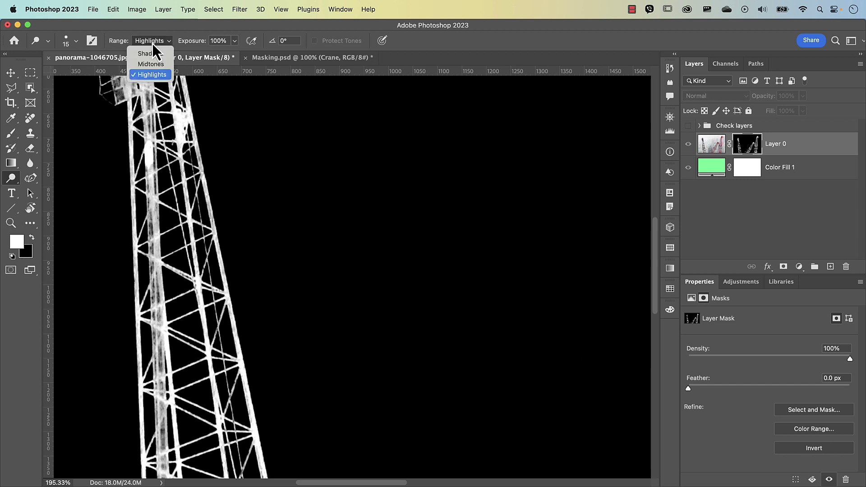
pyautogui.click(151, 76)
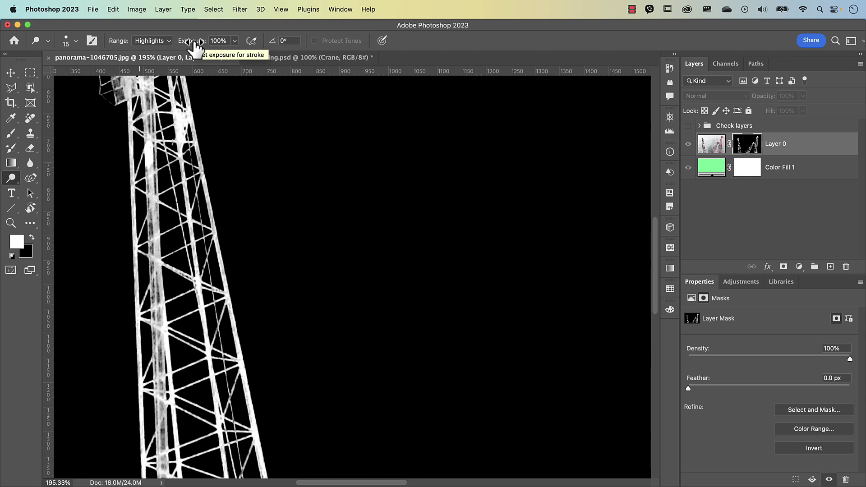
pyautogui.moveTo(194, 44); pyautogui.dragTo(165, 45)
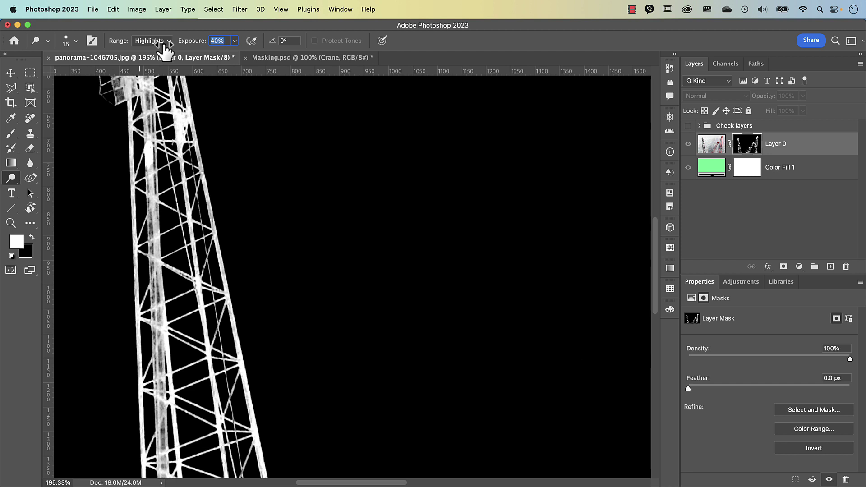
pyautogui.moveTo(147, 129)
pyautogui.mouseDown()
pyautogui.moveTo(151, 204)
pyautogui.moveTo(147, 164)
pyautogui.moveTo(157, 170)
pyautogui.moveTo(159, 209)
pyautogui.moveTo(146, 228)
pyautogui.moveTo(158, 253)
pyautogui.moveTo(150, 233)
pyautogui.mouseUp()
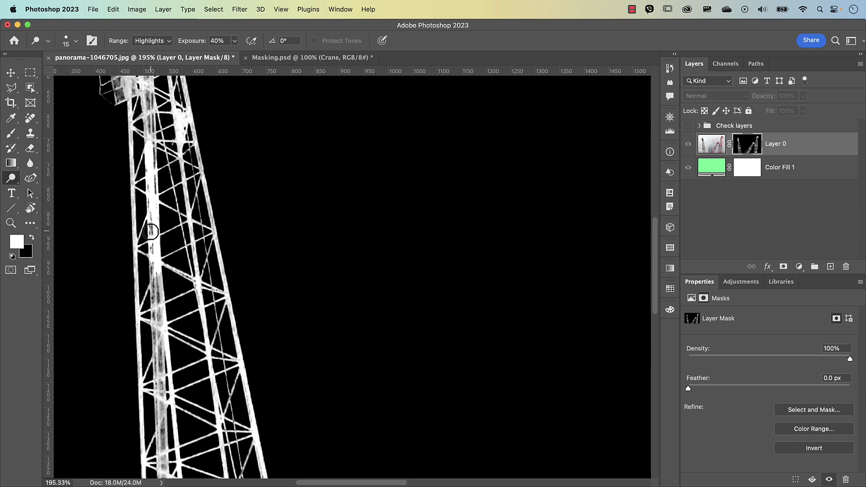
pyautogui.moveTo(151, 232)
pyautogui.mouseDown()
pyautogui.moveTo(163, 302)
pyautogui.moveTo(151, 266)
pyautogui.moveTo(153, 208)
pyautogui.mouseUp()
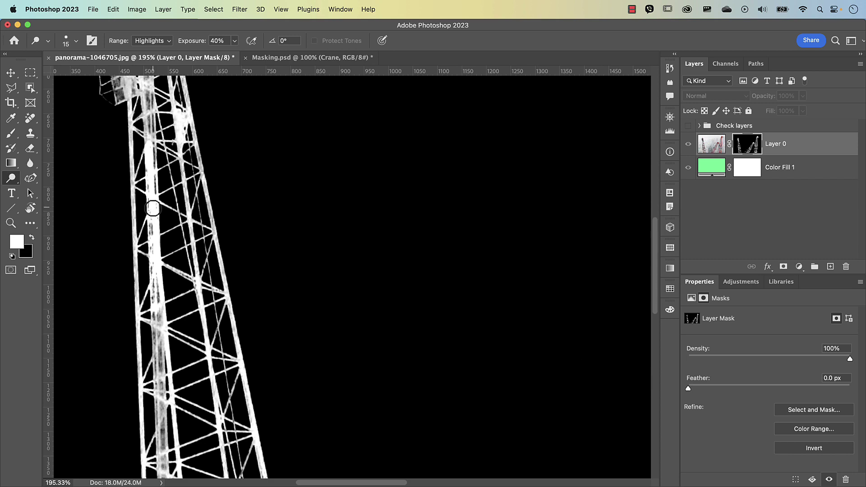
# Darken the faint background texture beside the middle crane's cables using the Burn tool at 15% exposure with a 50 px brush.
pyautogui.moveTo(315, 290); pyautogui.dragTo(165, 190)
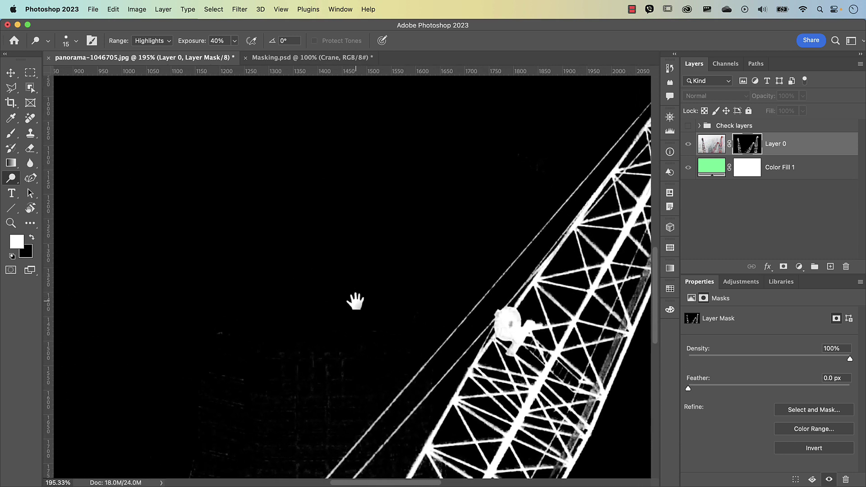
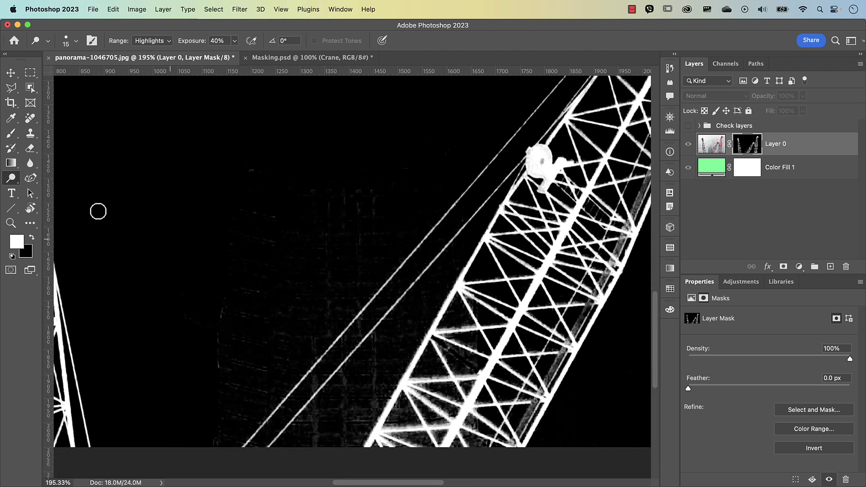
pyautogui.click(12, 180)
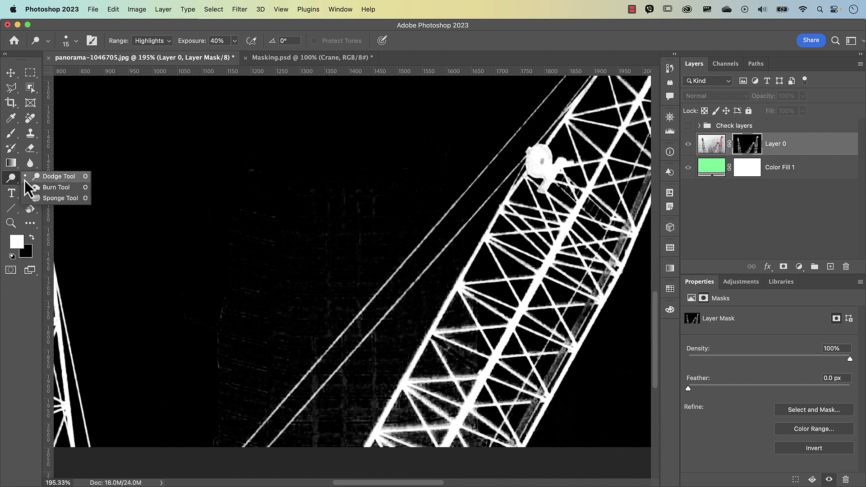
pyautogui.click(37, 191)
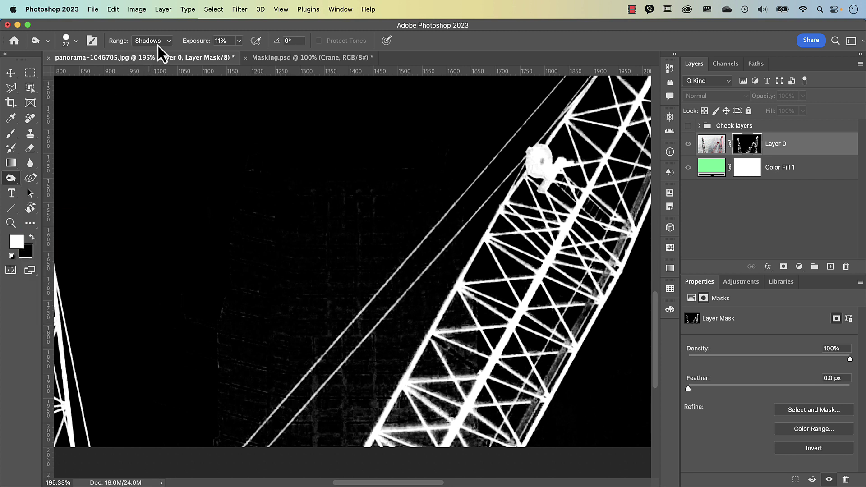
pyautogui.moveTo(207, 45); pyautogui.dragTo(204, 46)
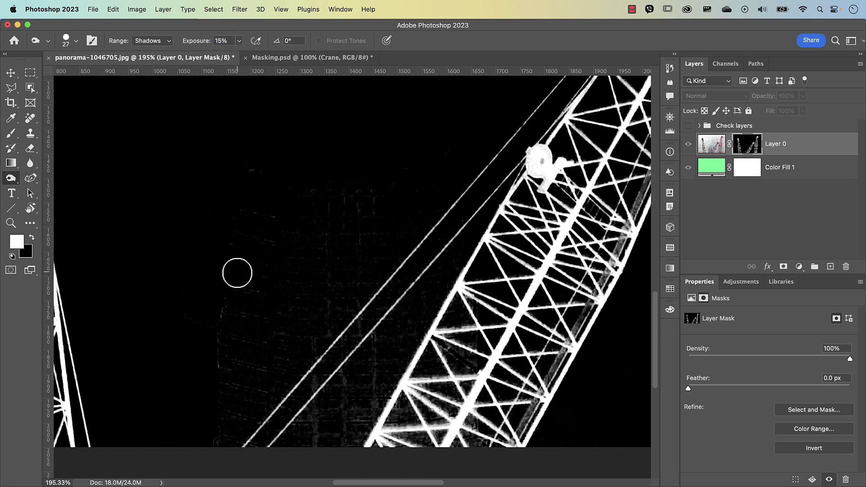
pyautogui.press('[')
pyautogui.press('[')
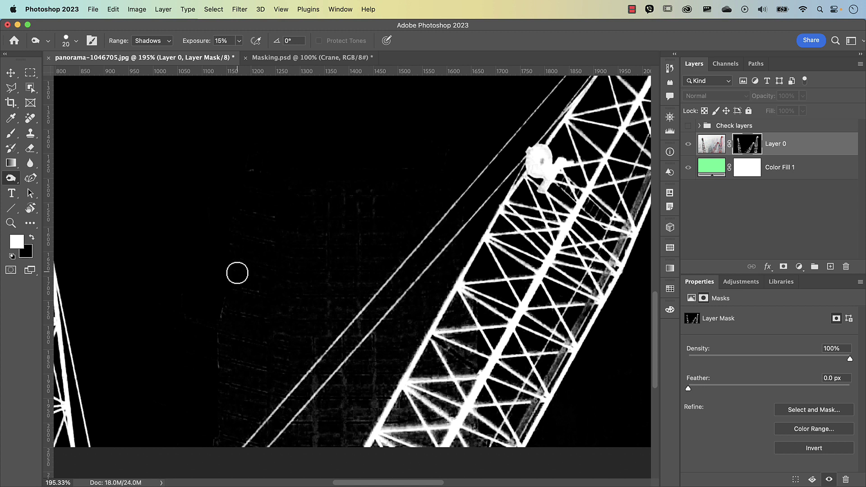
pyautogui.press(']')
pyautogui.press(']')
pyautogui.press(']')
pyautogui.press(']')
pyautogui.press(']')
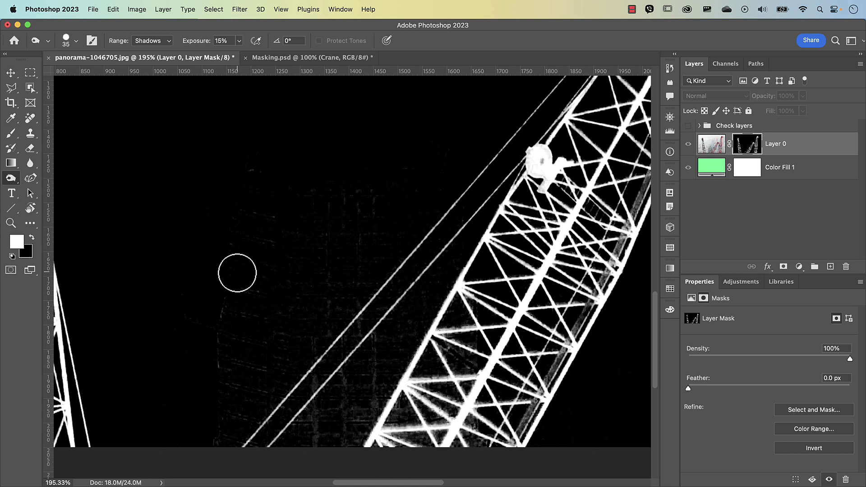
pyautogui.press(']')
pyautogui.moveTo(236, 272)
pyautogui.mouseDown()
pyautogui.moveTo(252, 175)
pyautogui.moveTo(237, 225)
pyautogui.moveTo(248, 190)
pyautogui.moveTo(264, 226)
pyautogui.moveTo(312, 199)
pyautogui.moveTo(349, 209)
pyautogui.moveTo(347, 242)
pyautogui.moveTo(325, 280)
pyautogui.moveTo(334, 303)
pyautogui.moveTo(324, 313)
pyautogui.moveTo(270, 338)
pyautogui.moveTo(266, 300)
pyautogui.moveTo(241, 293)
pyautogui.moveTo(221, 345)
pyautogui.moveTo(235, 402)
pyautogui.moveTo(270, 379)
pyautogui.moveTo(301, 328)
pyautogui.moveTo(295, 338)
pyautogui.moveTo(313, 333)
pyautogui.moveTo(345, 291)
pyautogui.moveTo(433, 237)
pyautogui.moveTo(356, 325)
pyautogui.moveTo(342, 297)
pyautogui.mouseUp()
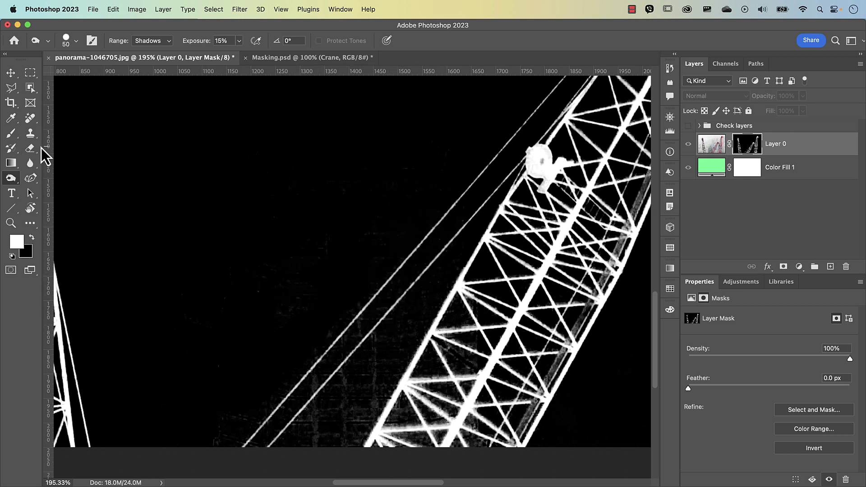
# Try painting black over the leftover texture around the middle crane's cables with the Brush tool, and undo the stroke.
pyautogui.click(10, 132)
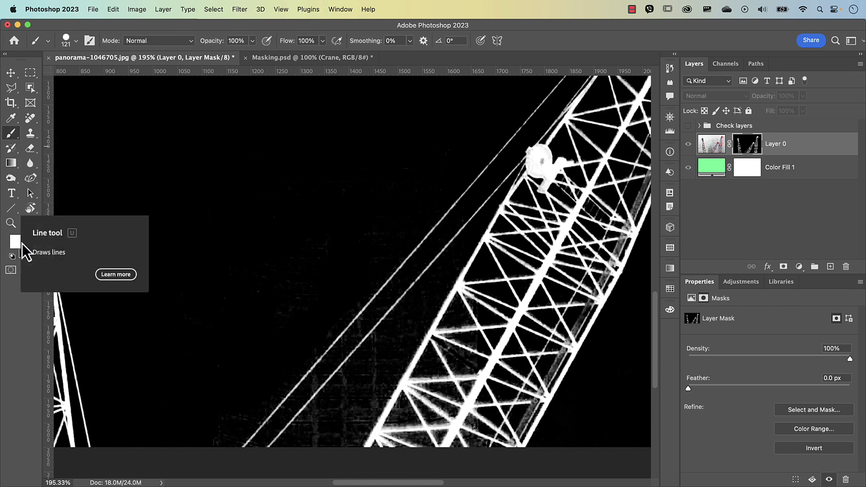
pyautogui.click(32, 238)
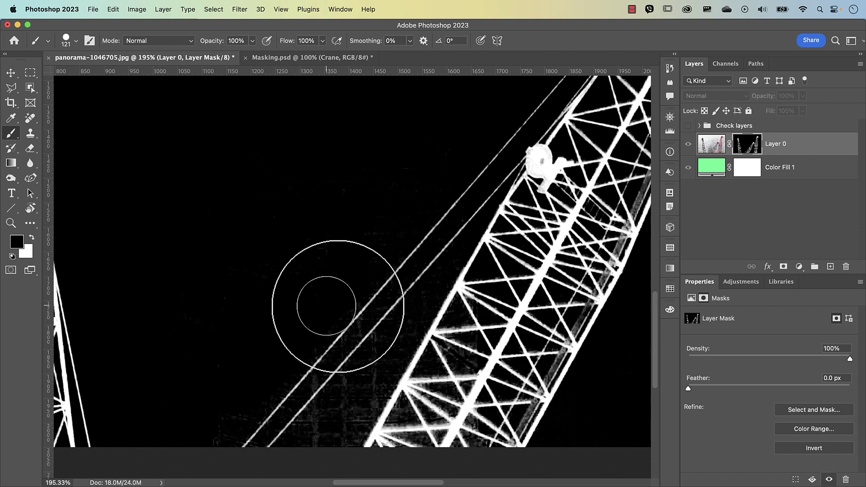
pyautogui.moveTo(350, 303)
pyautogui.mouseDown()
pyautogui.moveTo(303, 317)
pyautogui.moveTo(316, 328)
pyautogui.moveTo(301, 347)
pyautogui.moveTo(324, 355)
pyautogui.moveTo(318, 370)
pyautogui.moveTo(293, 377)
pyautogui.mouseUp()
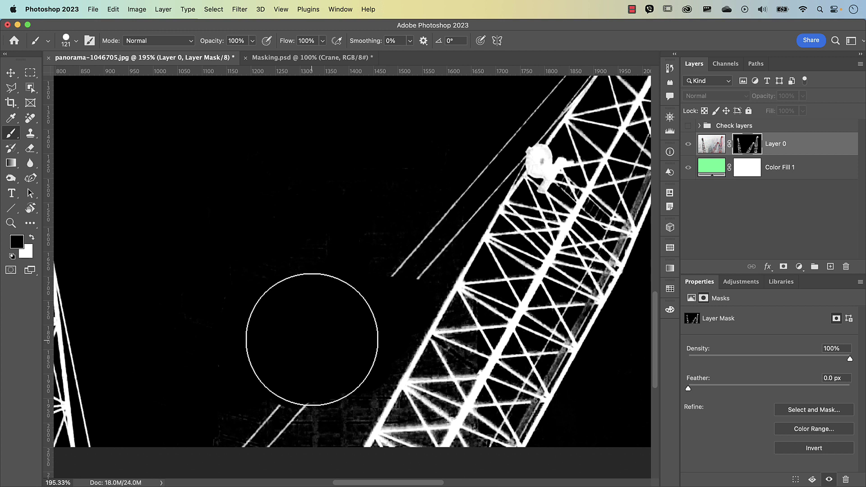
pyautogui.press('super+z')
# Burn the remaining grey texture around the middle crane's cables and along the lower edge of its lattice.
pyautogui.click(12, 180)
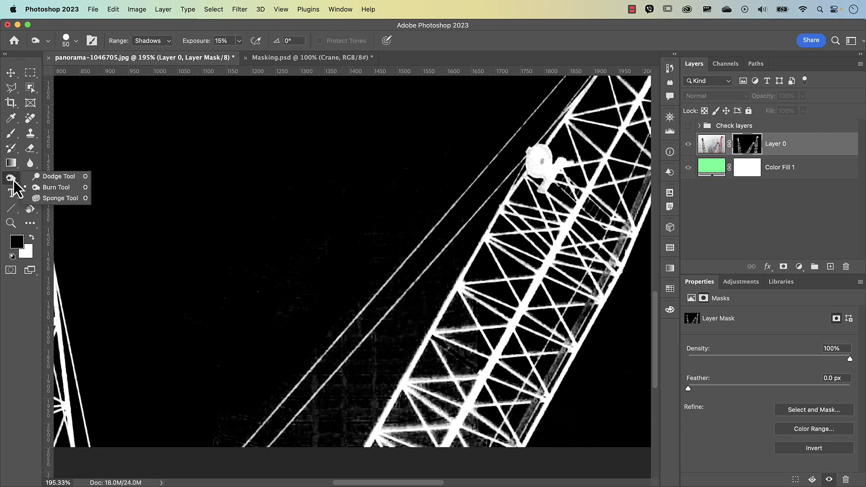
pyautogui.click(49, 189)
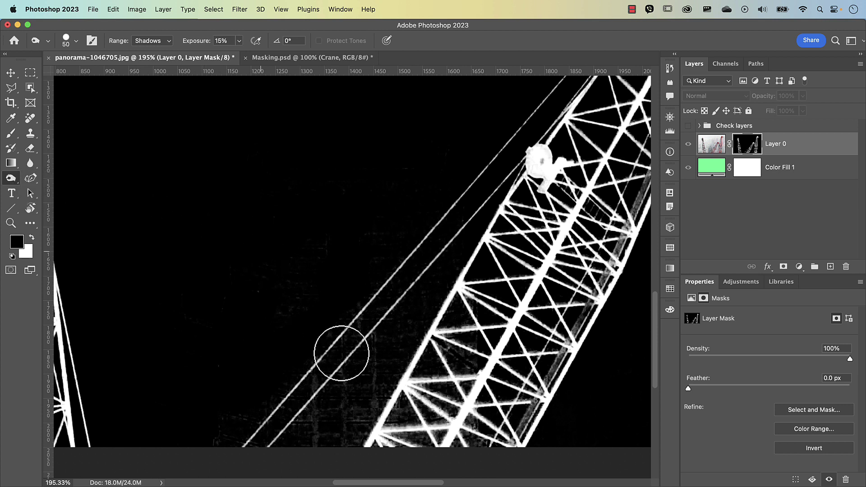
pyautogui.moveTo(341, 353)
pyautogui.mouseDown()
pyautogui.moveTo(350, 450)
pyautogui.moveTo(369, 430)
pyautogui.moveTo(340, 453)
pyautogui.moveTo(306, 451)
pyautogui.moveTo(313, 425)
pyautogui.moveTo(300, 430)
pyautogui.moveTo(313, 412)
pyautogui.moveTo(391, 330)
pyautogui.moveTo(381, 388)
pyautogui.moveTo(362, 410)
pyautogui.moveTo(360, 334)
pyautogui.mouseUp()
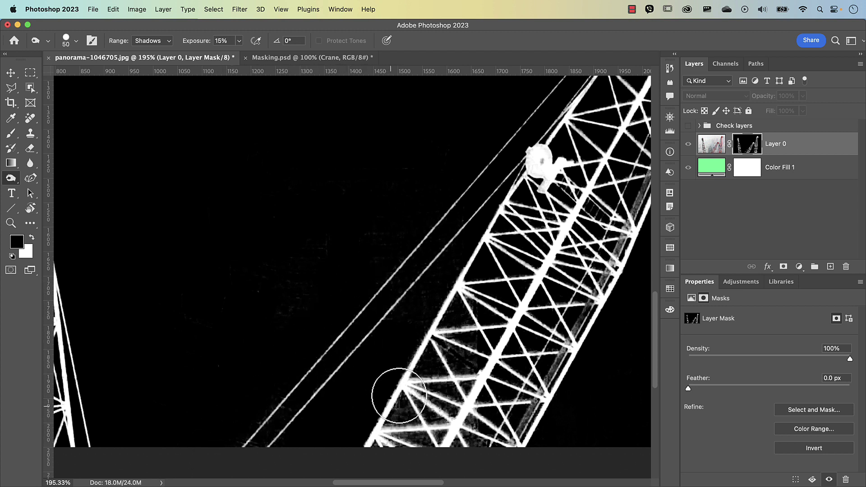
pyautogui.moveTo(397, 408)
pyautogui.mouseDown()
pyautogui.moveTo(404, 428)
pyautogui.moveTo(381, 430)
pyautogui.moveTo(415, 402)
pyautogui.moveTo(440, 419)
pyautogui.moveTo(412, 407)
pyautogui.moveTo(425, 422)
pyautogui.moveTo(401, 438)
pyautogui.moveTo(427, 446)
pyautogui.moveTo(446, 430)
pyautogui.moveTo(406, 417)
pyautogui.moveTo(383, 398)
pyautogui.mouseUp()
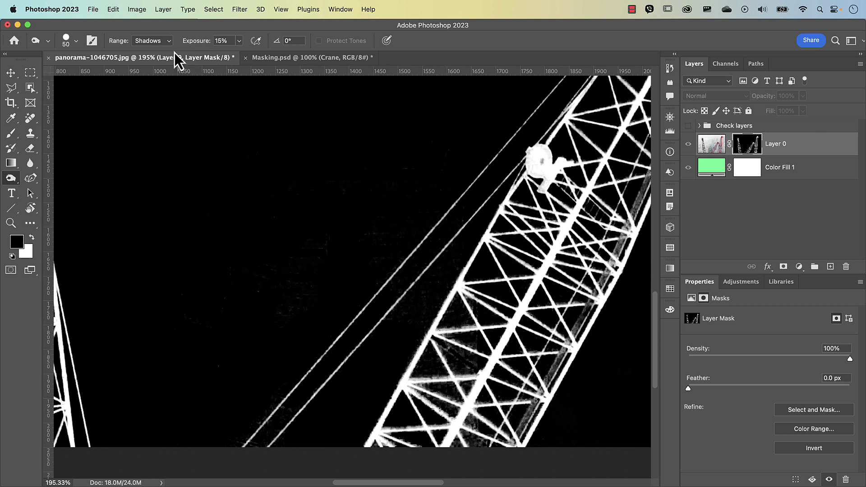
pyautogui.click(159, 41)
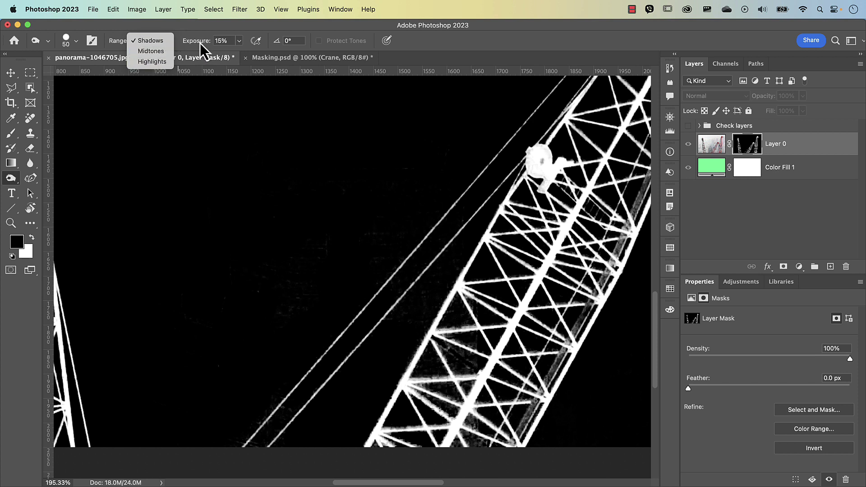
pyautogui.press('Escape')
# Set the Brush to Overlay mode with 13% flow and a 47 px size for painting black over the grey texture by the middle crane.
pyautogui.click(10, 134)
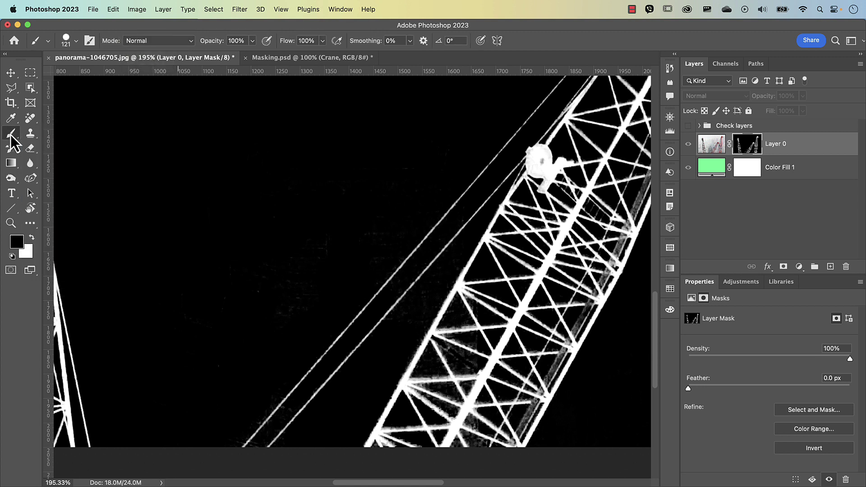
pyautogui.click(163, 42)
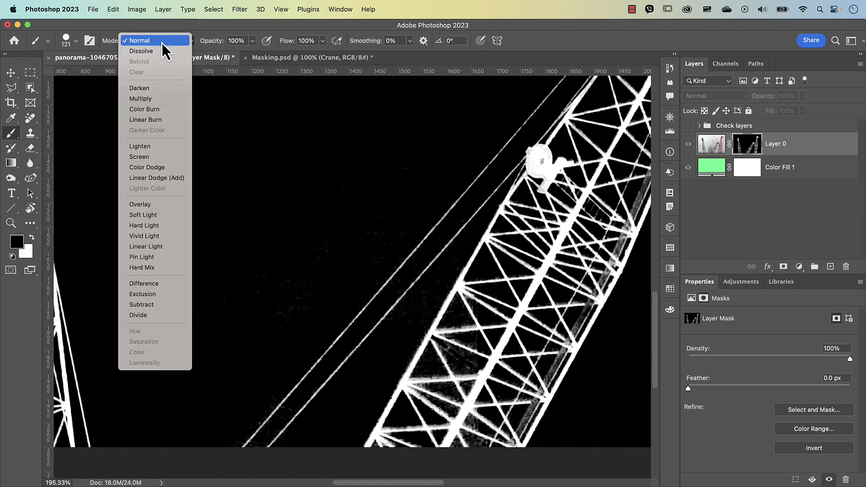
pyautogui.click(159, 204)
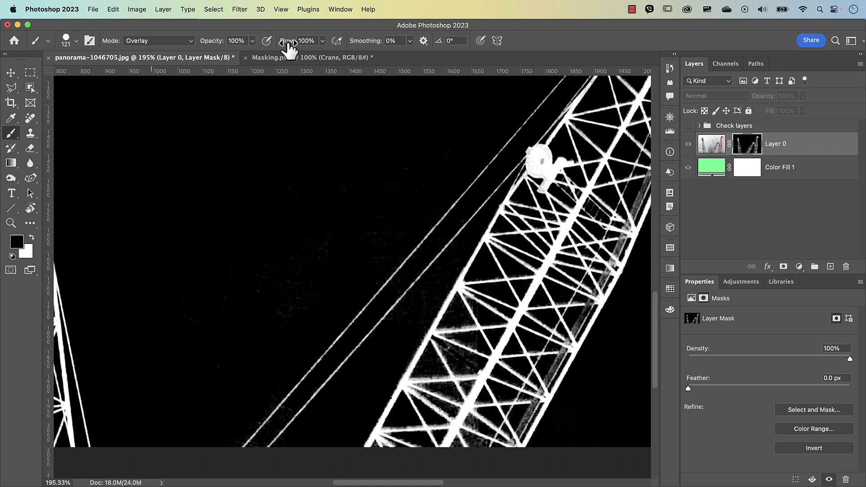
pyautogui.moveTo(289, 45); pyautogui.dragTo(247, 47)
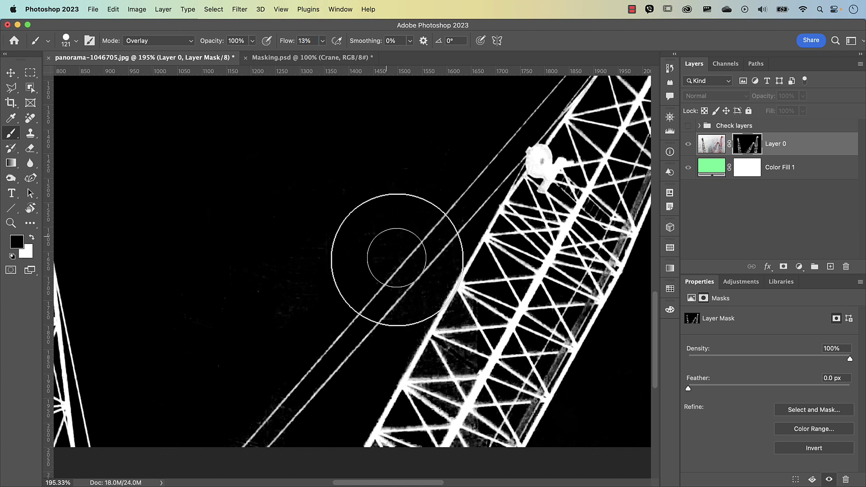
pyautogui.moveTo(298, 211)
pyautogui.mouseDown()
pyautogui.moveTo(269, 213)
pyautogui.moveTo(281, 219)
pyautogui.mouseUp()
pyautogui.moveTo(444, 311)
pyautogui.mouseDown()
pyautogui.moveTo(467, 316)
pyautogui.moveTo(469, 307)
pyautogui.mouseUp()
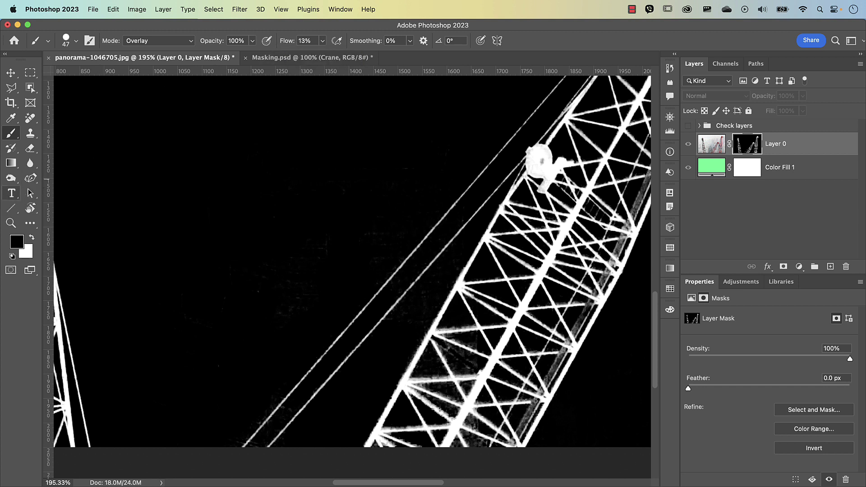
# Switch to the Dodge tool, view the finished crane composite in Masking.psd, and return to the mask in panorama-1046705.jpg.
pyautogui.click(11, 178)
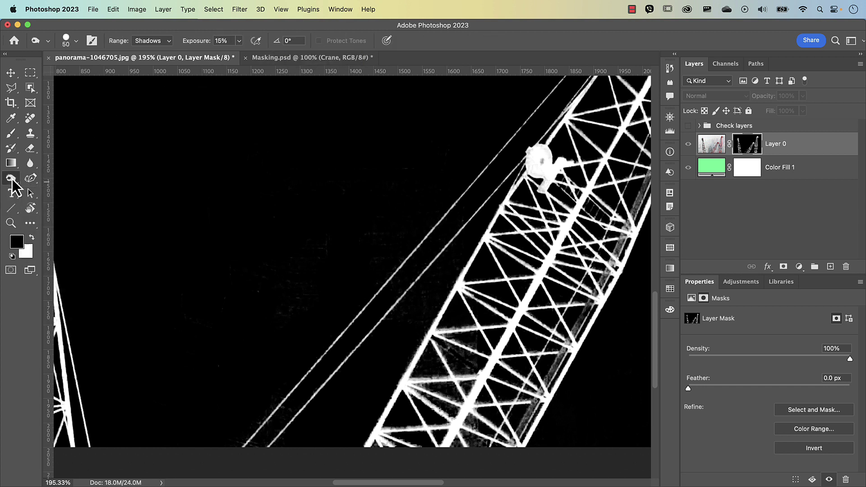
pyautogui.click(36, 179)
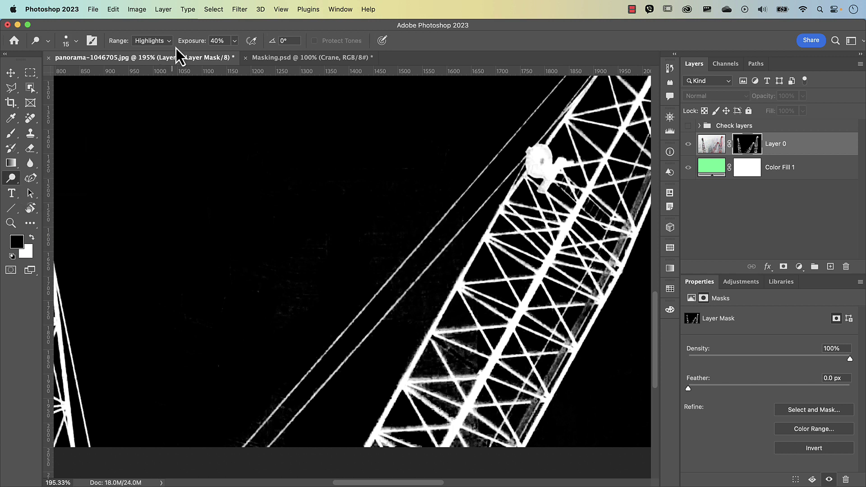
pyautogui.click(150, 42)
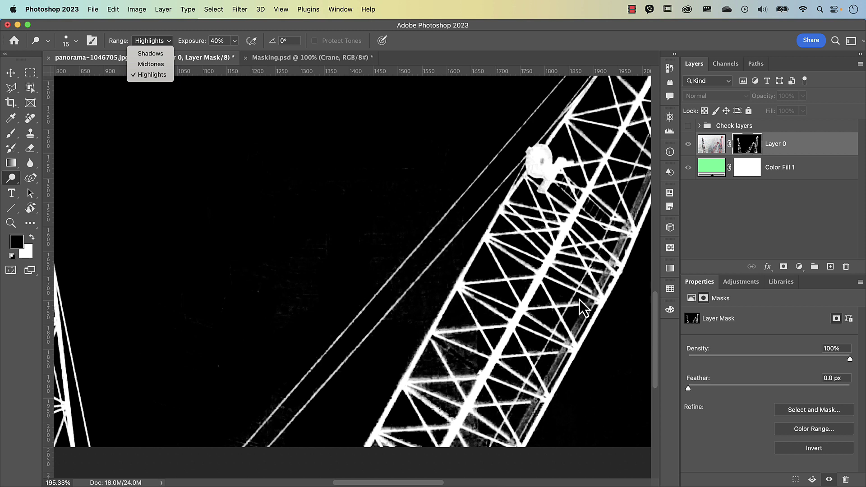
pyautogui.click(300, 60)
pyautogui.click(300, 59)
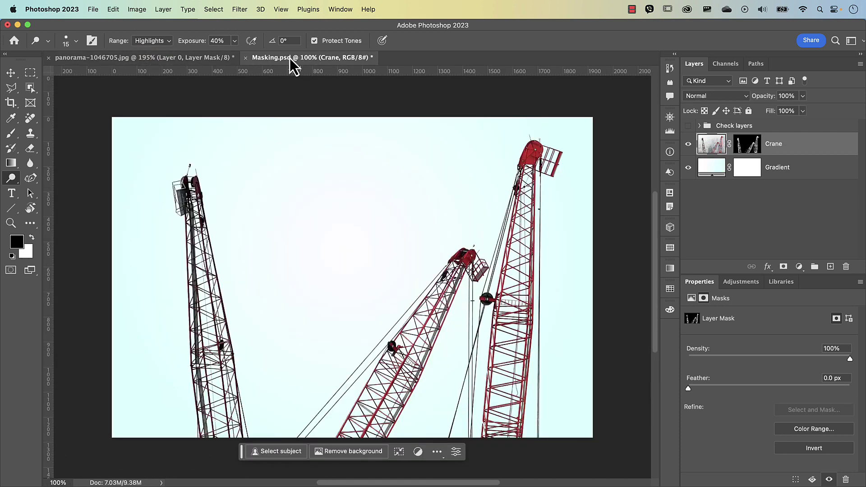
pyautogui.click(194, 62)
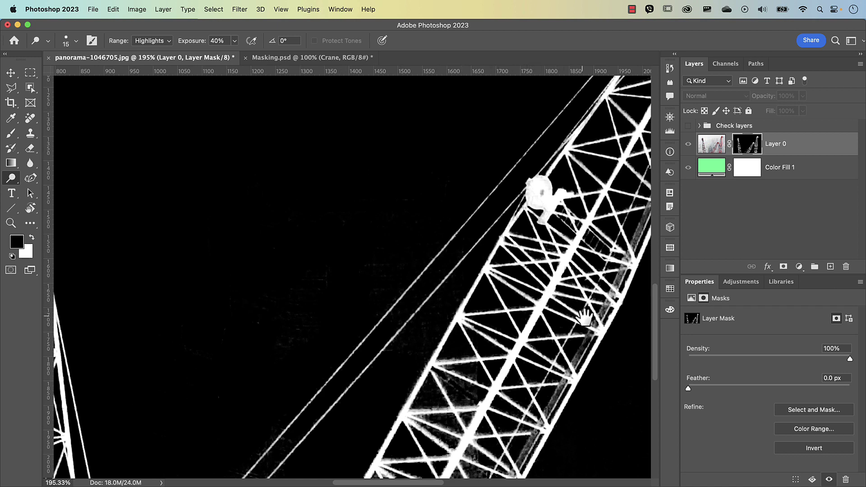
# Set up the Overlay-mode Brush with white as the foreground colour and a 3 px size for the middle crane's thin cables.
pyautogui.moveTo(585, 317); pyautogui.dragTo(507, 248)
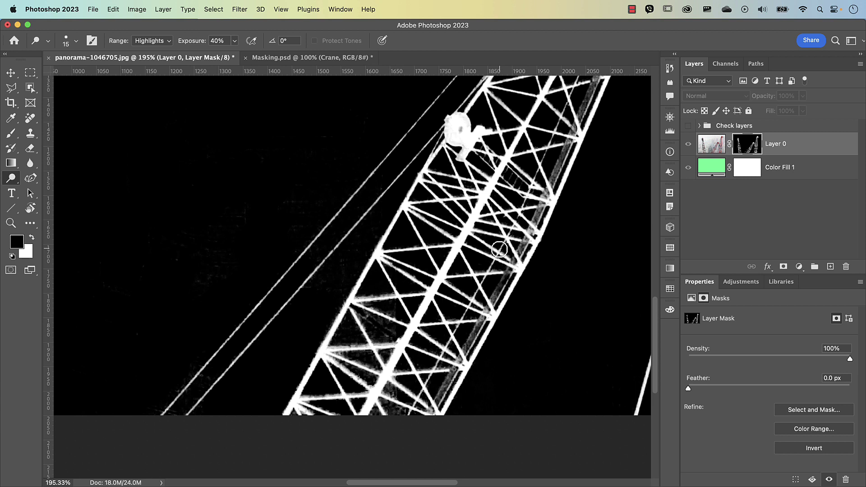
pyautogui.press('b')
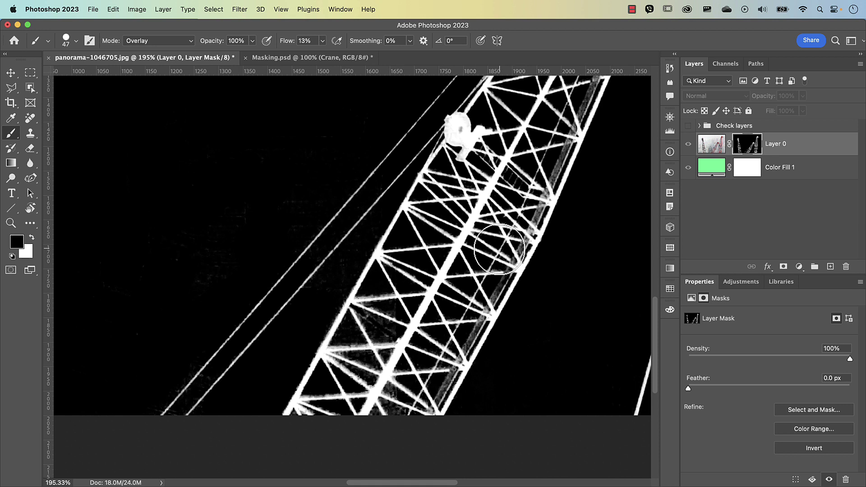
pyautogui.moveTo(508, 244); pyautogui.dragTo(495, 246)
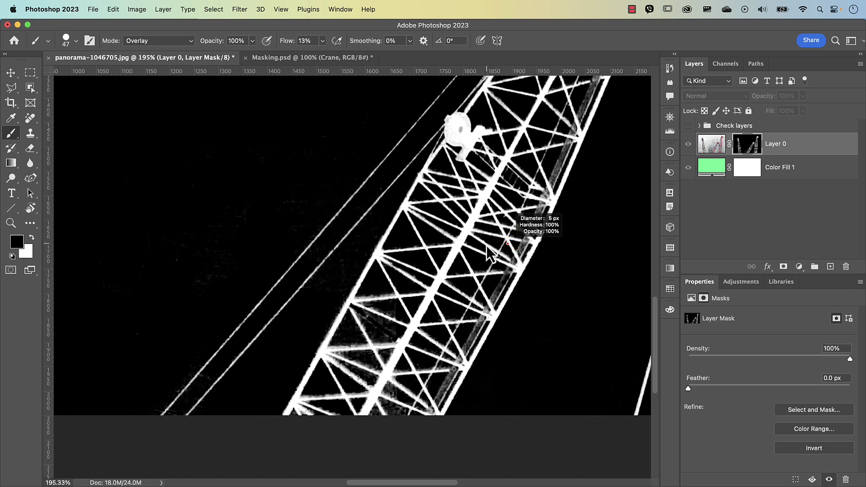
pyautogui.moveTo(508, 244); pyautogui.dragTo(507, 243)
pyautogui.scroll(3, 508, 242)
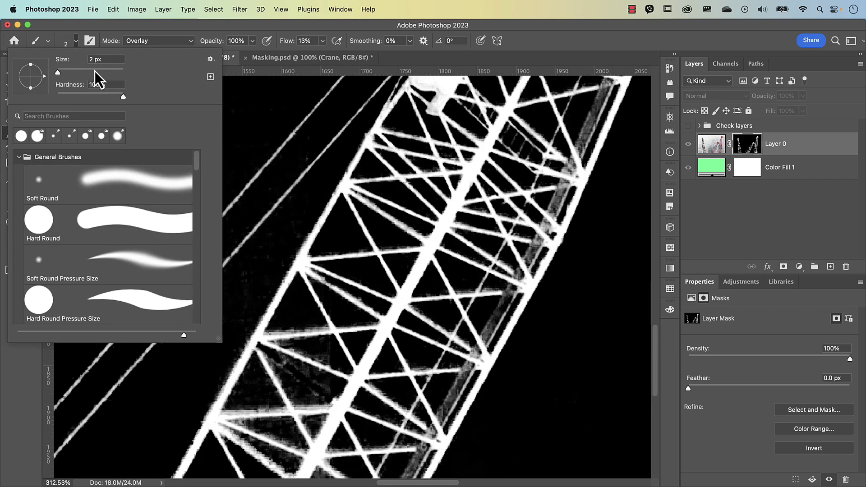
pyautogui.click(452, 147)
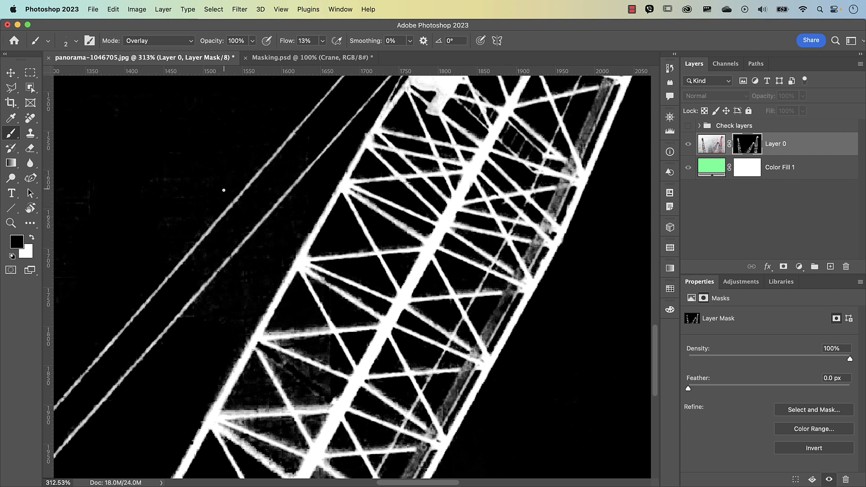
pyautogui.click(32, 238)
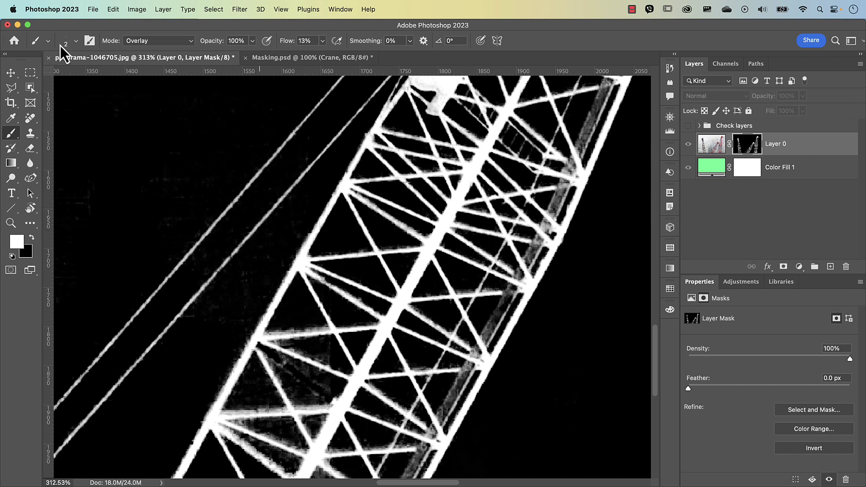
pyautogui.click(76, 42)
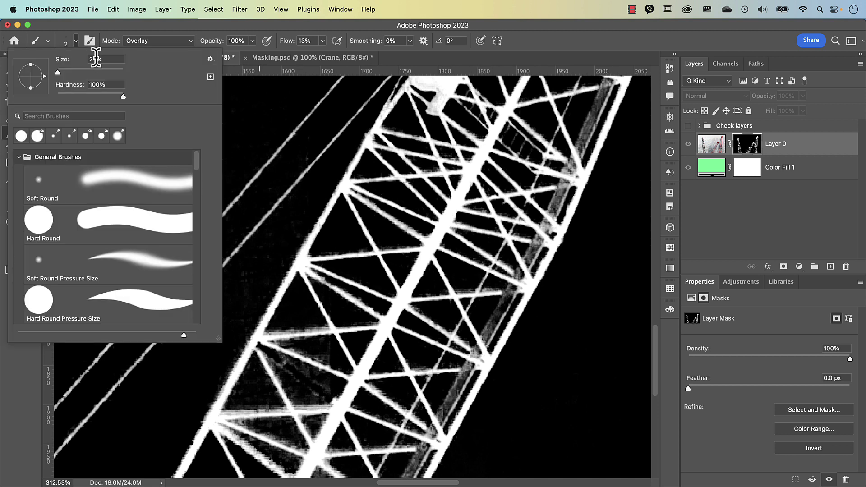
pyautogui.click(86, 60)
pyautogui.write('3')
pyautogui.press('Return')
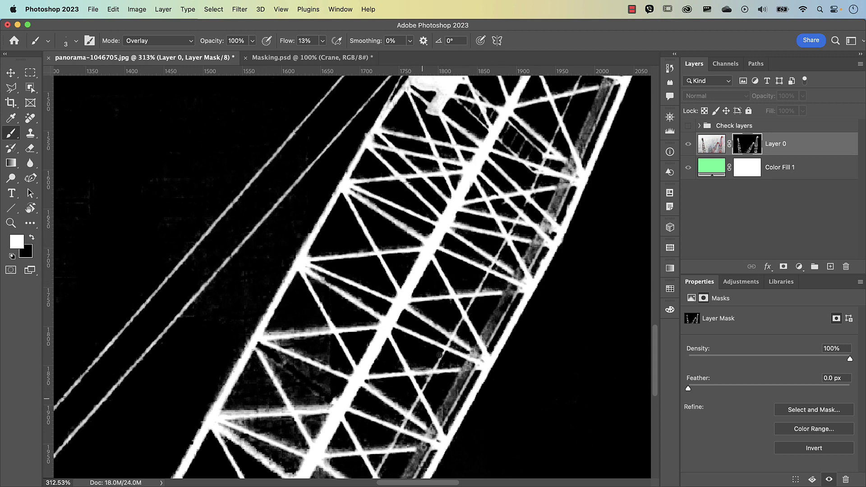
# Raise the Brush flow to 100% and paint white along the faint thin cable inside the middle crane's lattice.
pyautogui.scroll(5, 559, 131)
pyautogui.hscroll(3, 559, 131)
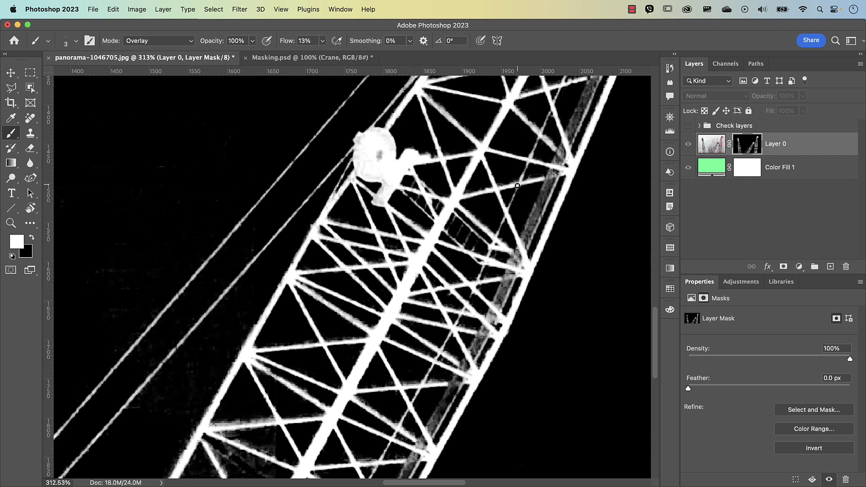
pyautogui.moveTo(518, 188); pyautogui.dragTo(507, 212)
pyautogui.moveTo(287, 42); pyautogui.dragTo(392, 53)
pyautogui.moveTo(507, 211); pyautogui.dragTo(516, 193)
pyautogui.moveTo(517, 187); pyautogui.dragTo(508, 211)
pyautogui.press('super+0')
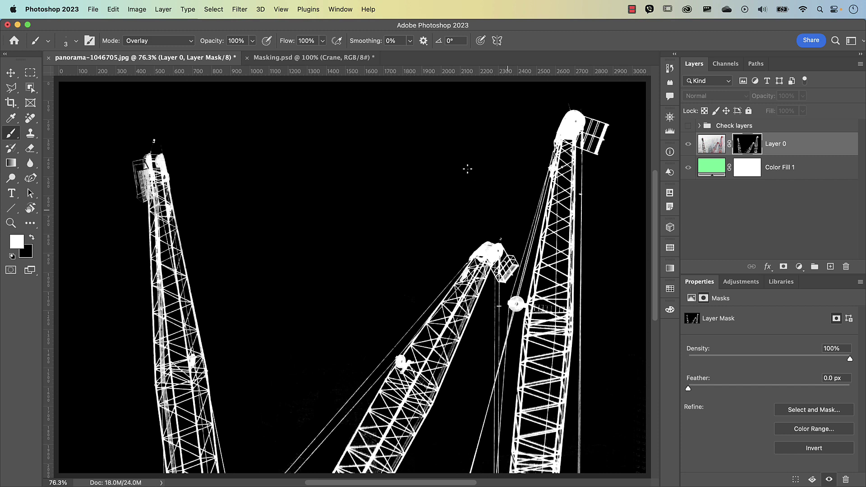
# Switch to Masking.psd and delete the Gradient layer beneath the Crane layer.
pyautogui.click(293, 61)
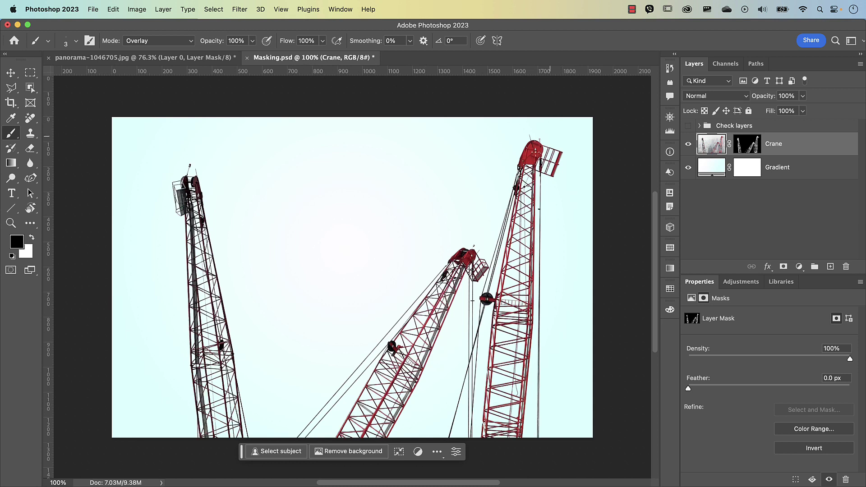
pyautogui.click(689, 168)
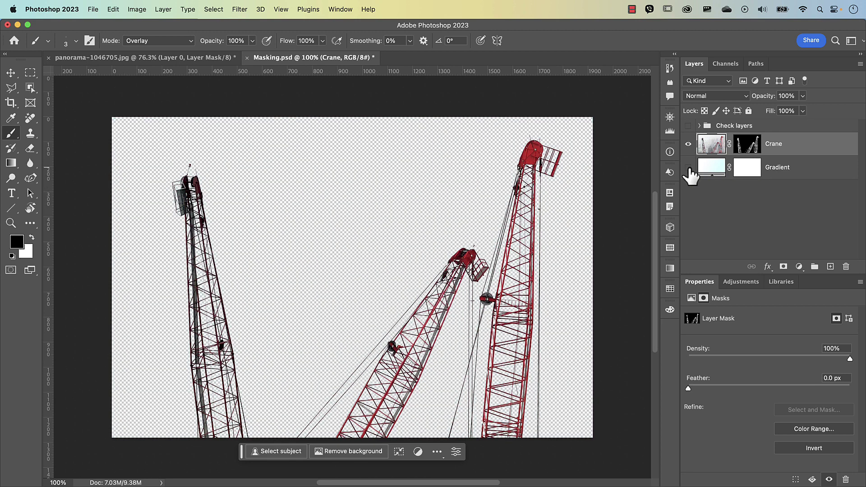
pyautogui.keyDown('alt'); pyautogui.click(747, 149); pyautogui.keyUp('alt')
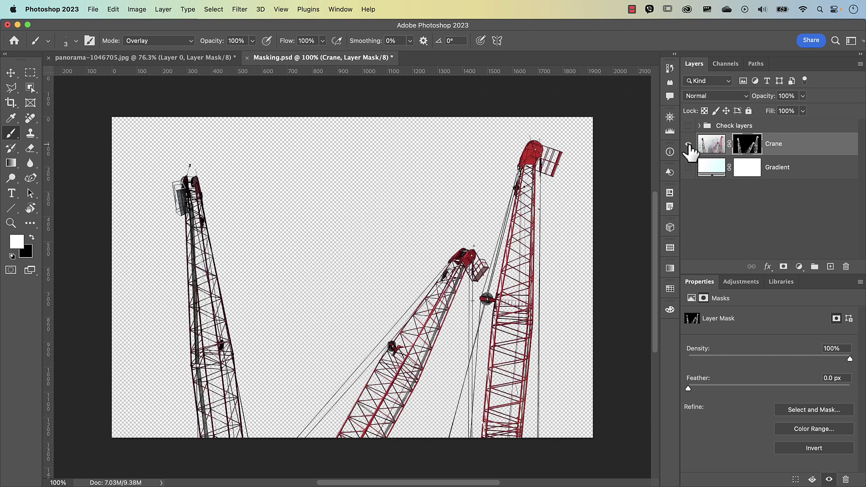
pyautogui.click(689, 146)
pyautogui.moveTo(820, 176); pyautogui.dragTo(845, 267)
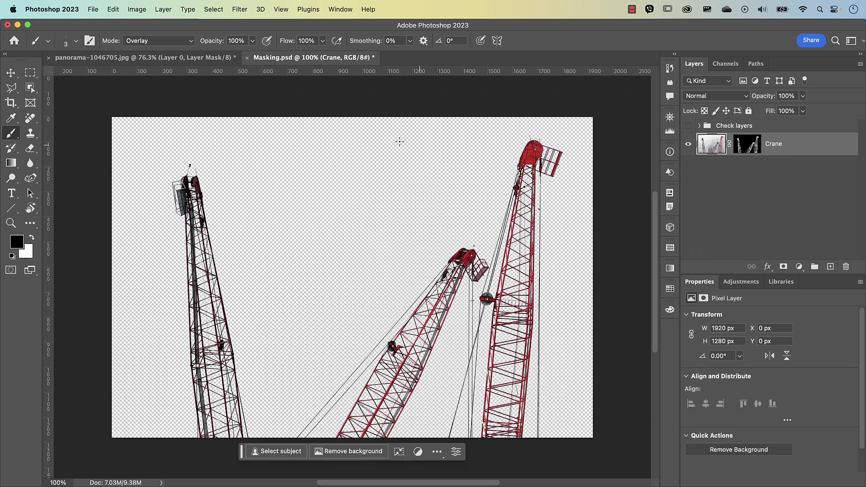
# Draw a radial gradient fill from the canvas centre past its lower-right corner with the first Cloud preset, and move its layer below Crane.
pyautogui.press('g')
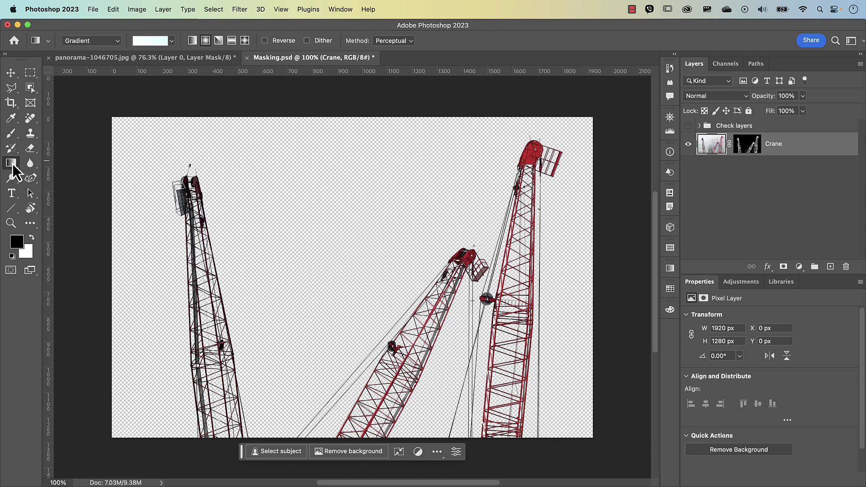
pyautogui.click(172, 41)
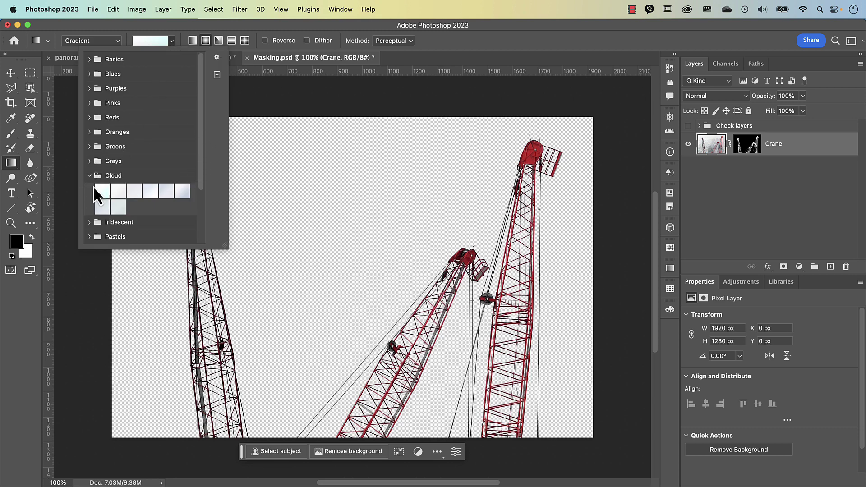
pyautogui.moveTo(94, 187); pyautogui.dragTo(103, 195)
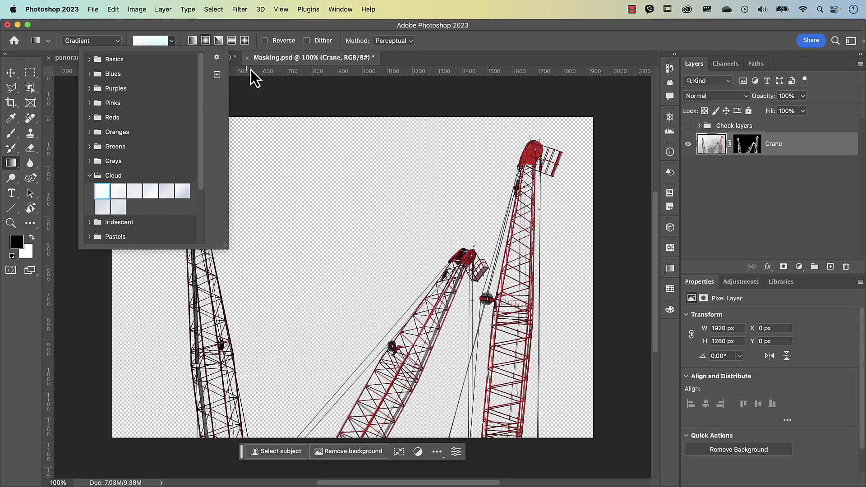
pyautogui.click(206, 42)
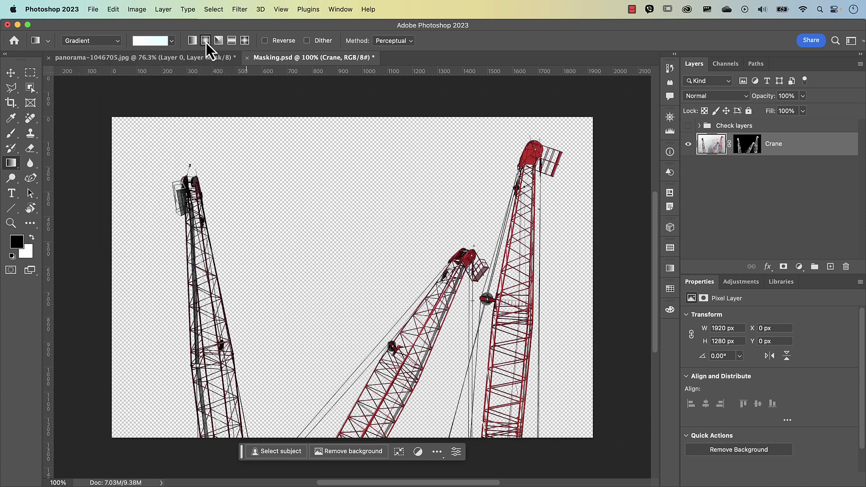
pyautogui.click(207, 42)
pyautogui.moveTo(351, 265); pyautogui.dragTo(544, 453)
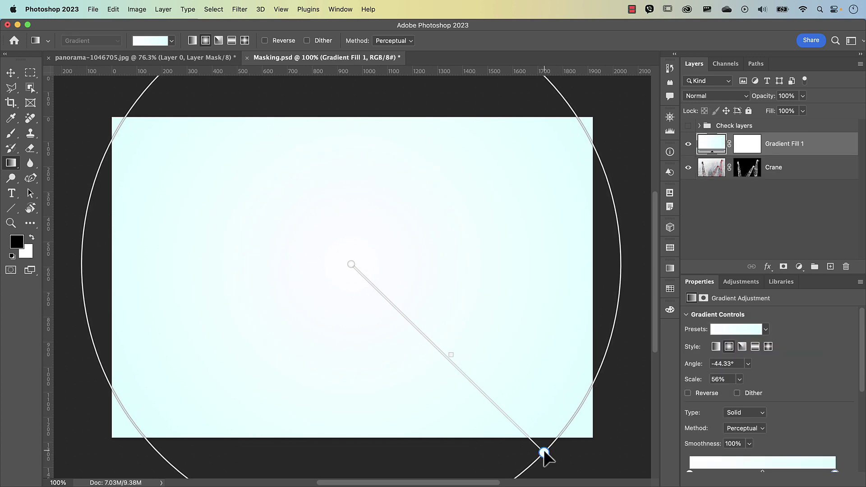
pyautogui.moveTo(712, 144); pyautogui.dragTo(711, 191)
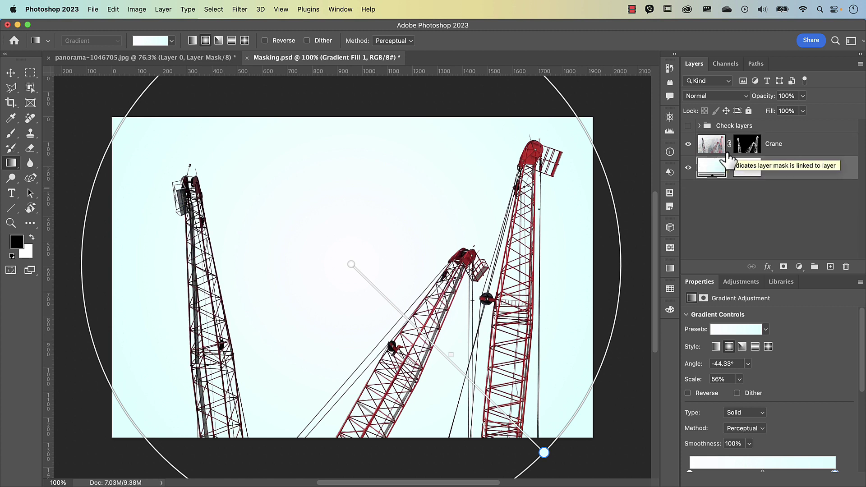
# Deselect the layers and compare the image with the Crane layer mask disabled and enabled.
pyautogui.click(743, 230)
pyautogui.keyDown('shift'); pyautogui.click(748, 145); pyautogui.keyUp('shift')
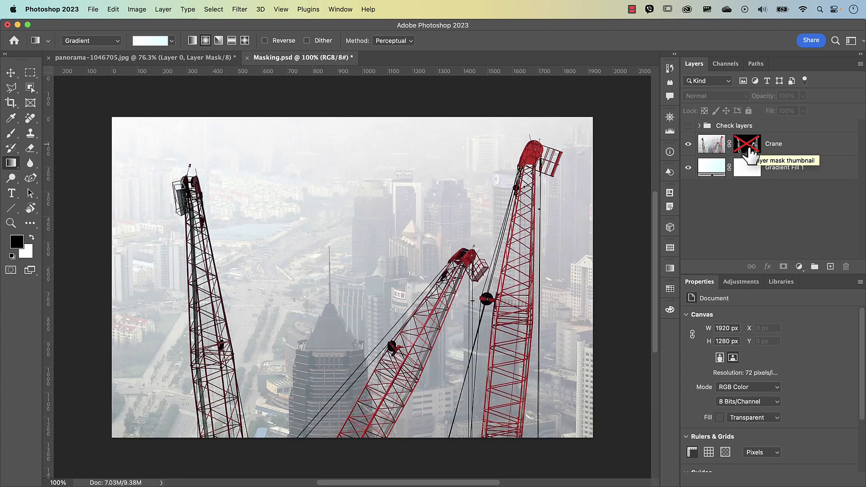
pyautogui.keyDown('shift'); pyautogui.click(748, 144); pyautogui.keyUp('shift')
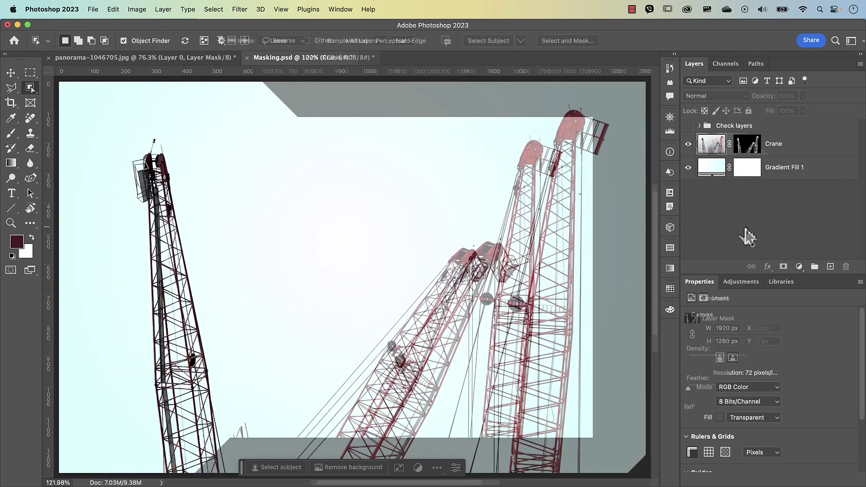